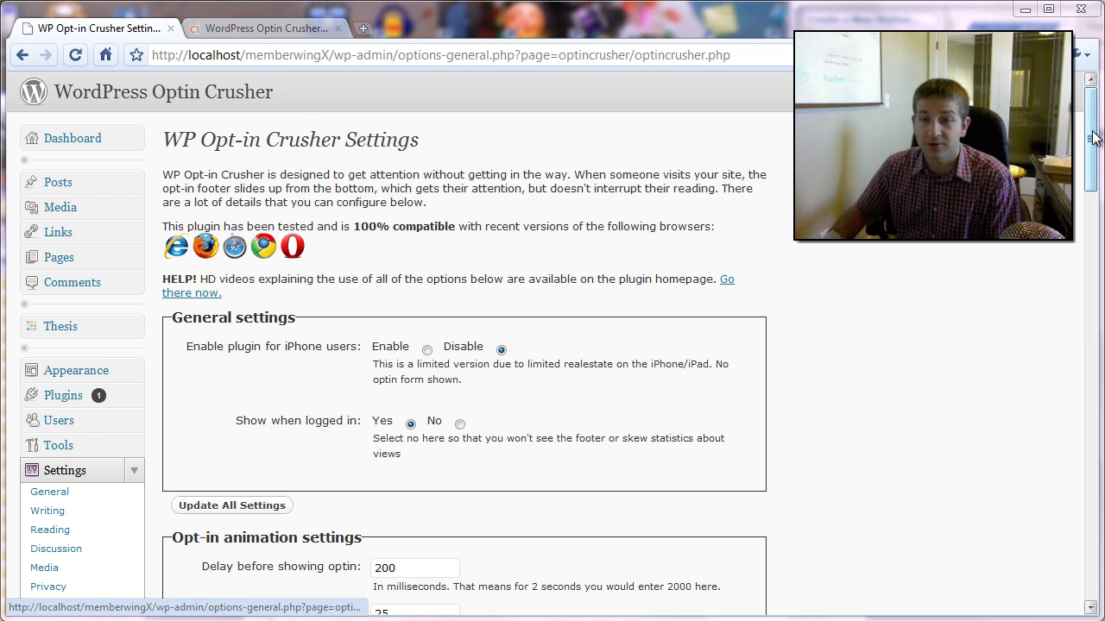
Scroll through the Opt-in Crusher settings to review the opt-in appearance options
{"action": "left_click_drag", "start_coordinate": [1094, 138], "coordinate": [1101, 267]}
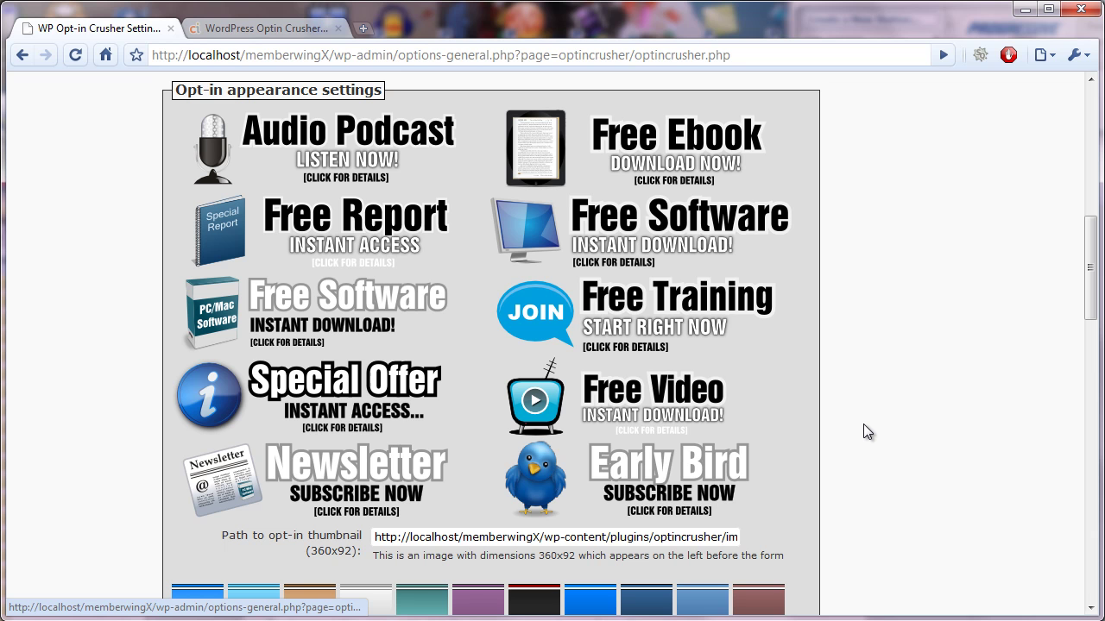
{"action": "scroll", "coordinate": [863, 423], "scroll_direction": "down", "scroll_amount": 3}
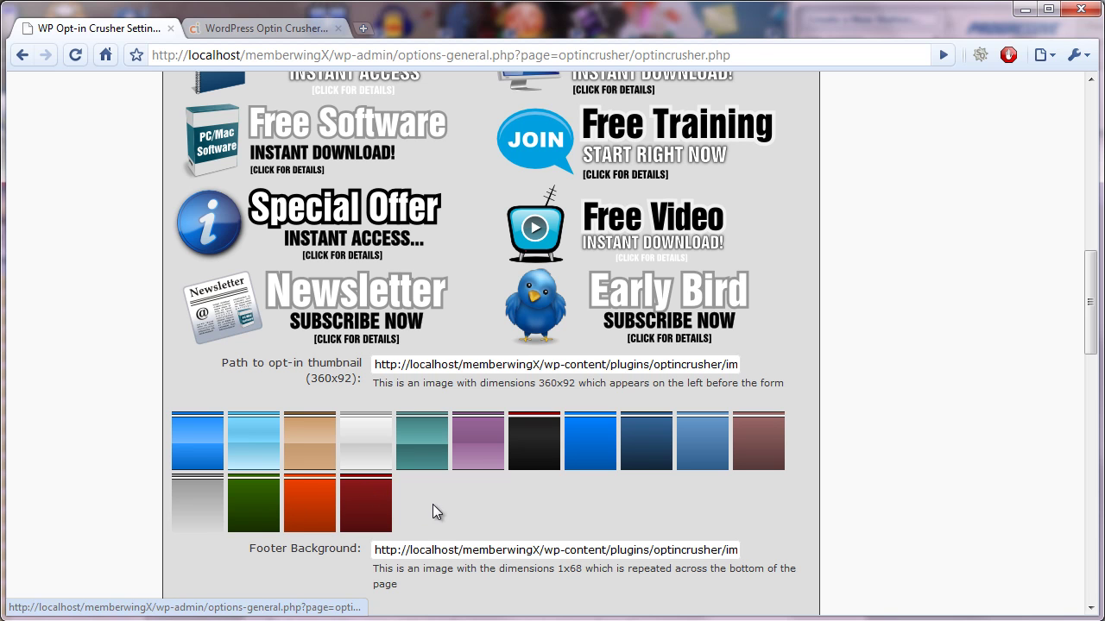
{"action": "scroll", "coordinate": [135, 502], "scroll_direction": "up", "scroll_amount": 1}
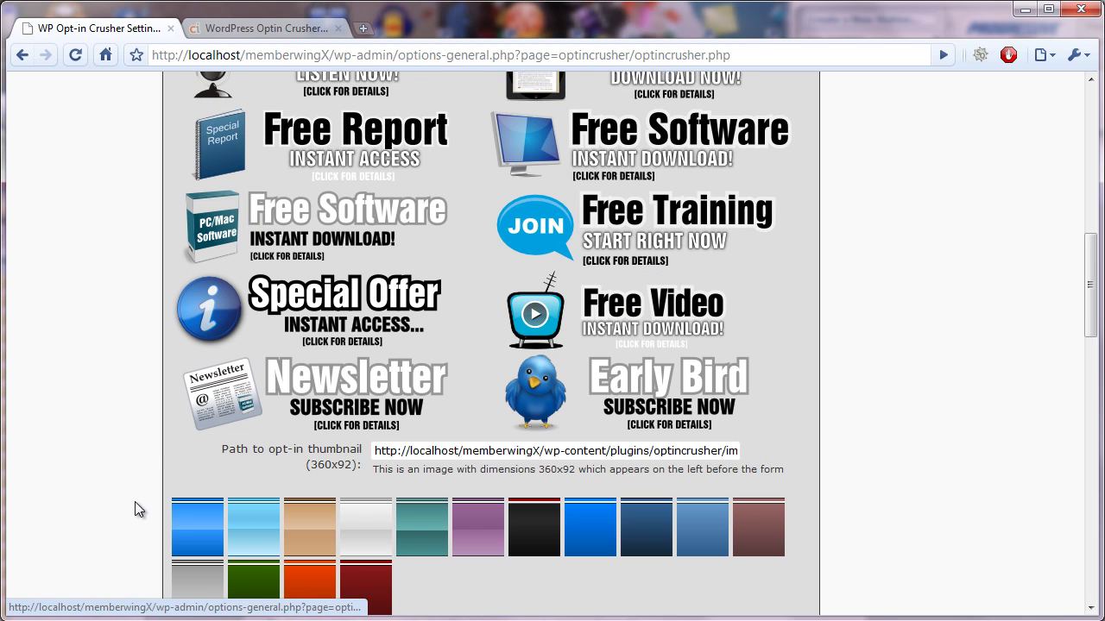
Check the front page's opt-in bar, then return to the plugin's opt-in appearance settings
{"action": "left_click", "coordinate": [233, 29]}
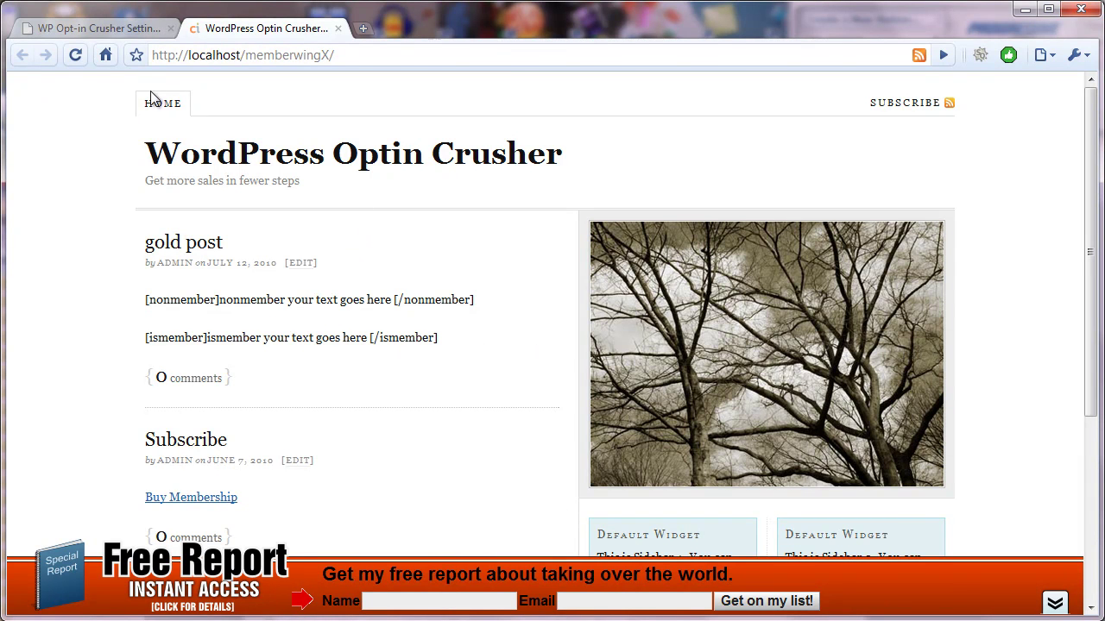
{"action": "left_click", "coordinate": [111, 29]}
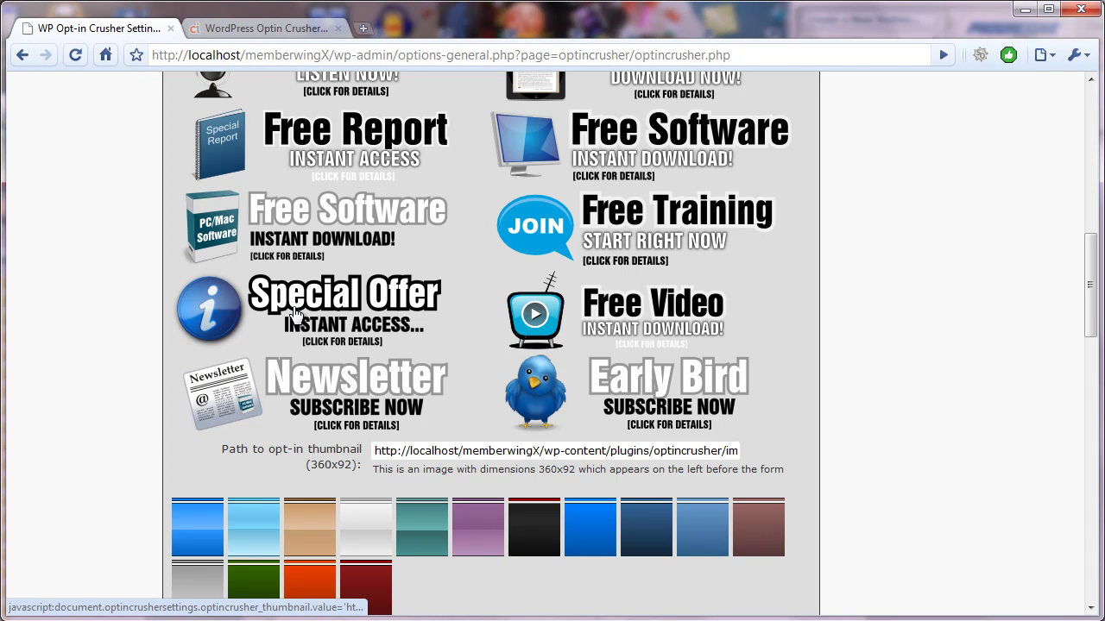
{"action": "scroll", "coordinate": [415, 497], "scroll_direction": "down", "scroll_amount": 1}
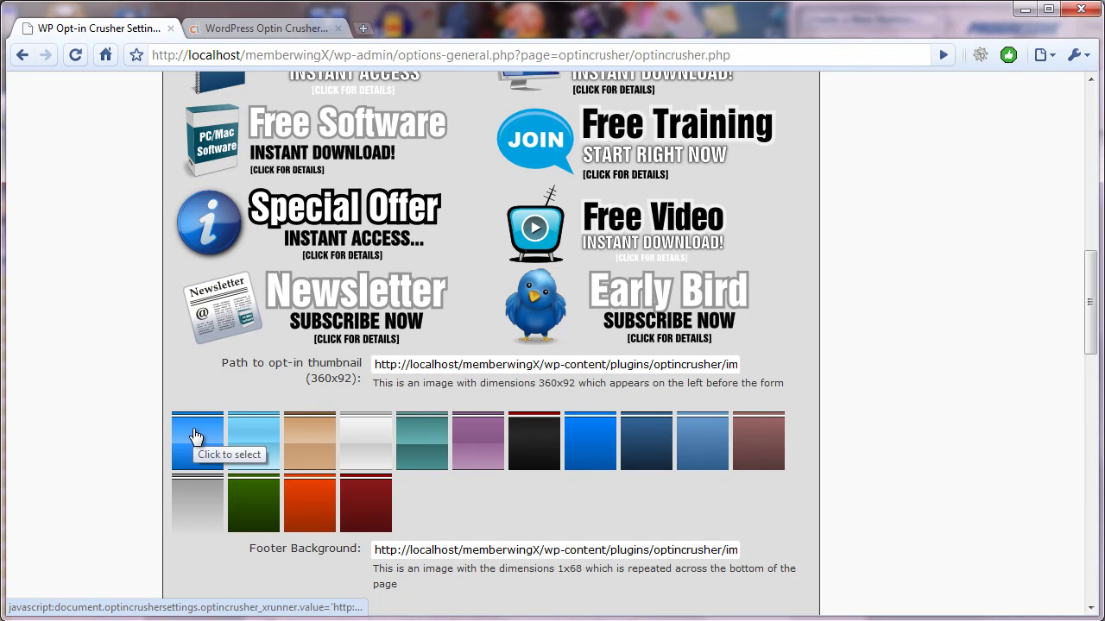
{"action": "scroll", "coordinate": [237, 492], "scroll_direction": "down", "scroll_amount": 2}
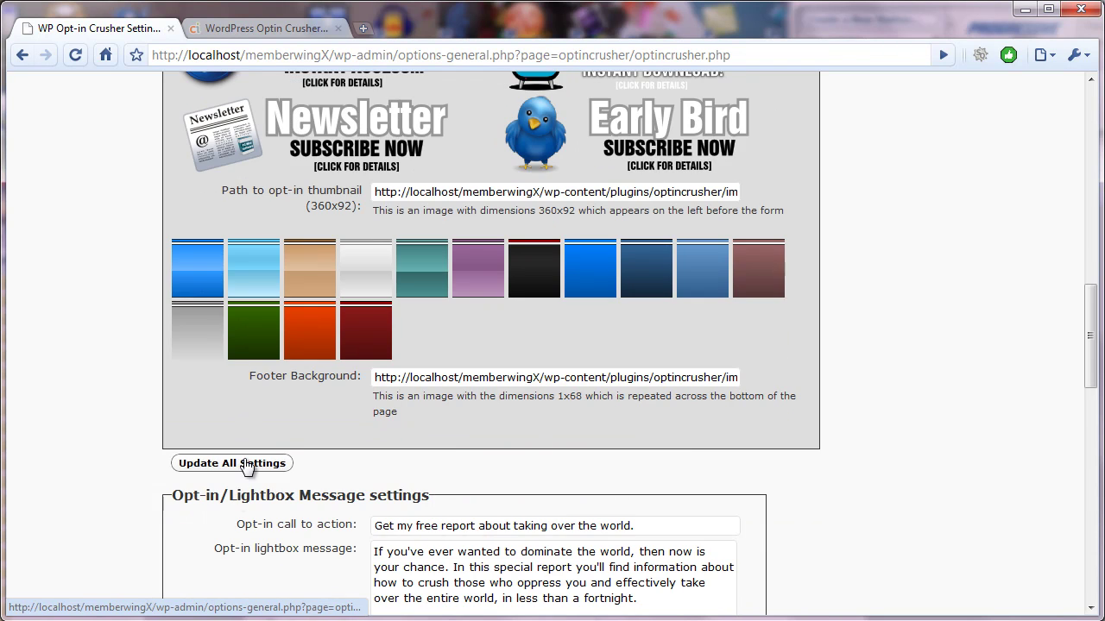
Save the settings, reload the site to see the blue Special Offer footer, then return to settings
{"action": "left_click", "coordinate": [246, 466]}
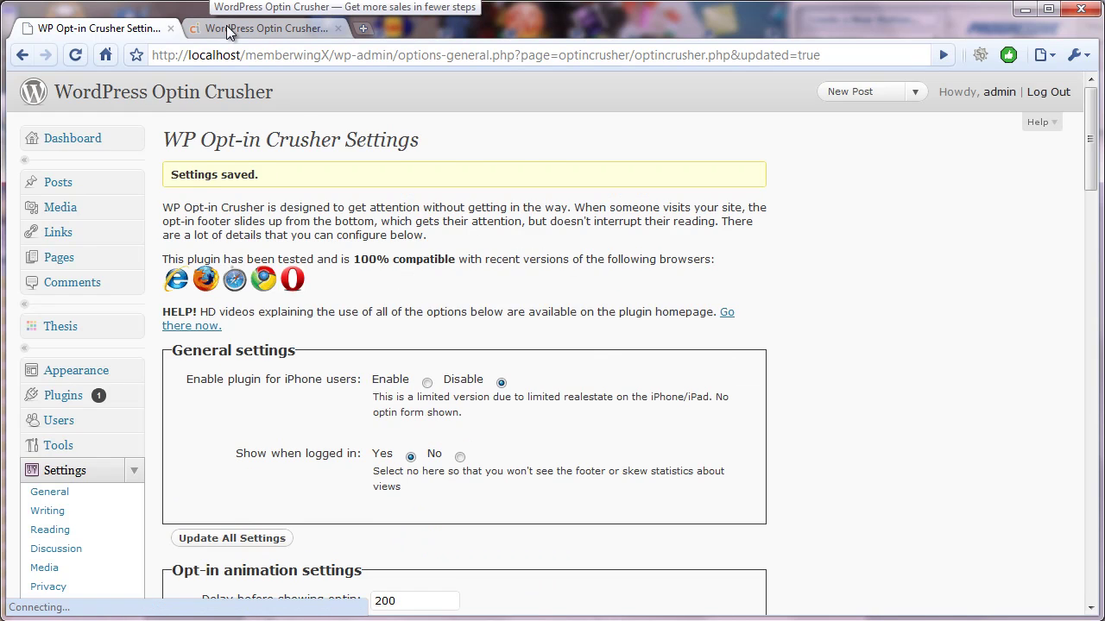
{"action": "left_click", "coordinate": [228, 28]}
{"action": "left_click", "coordinate": [75, 57]}
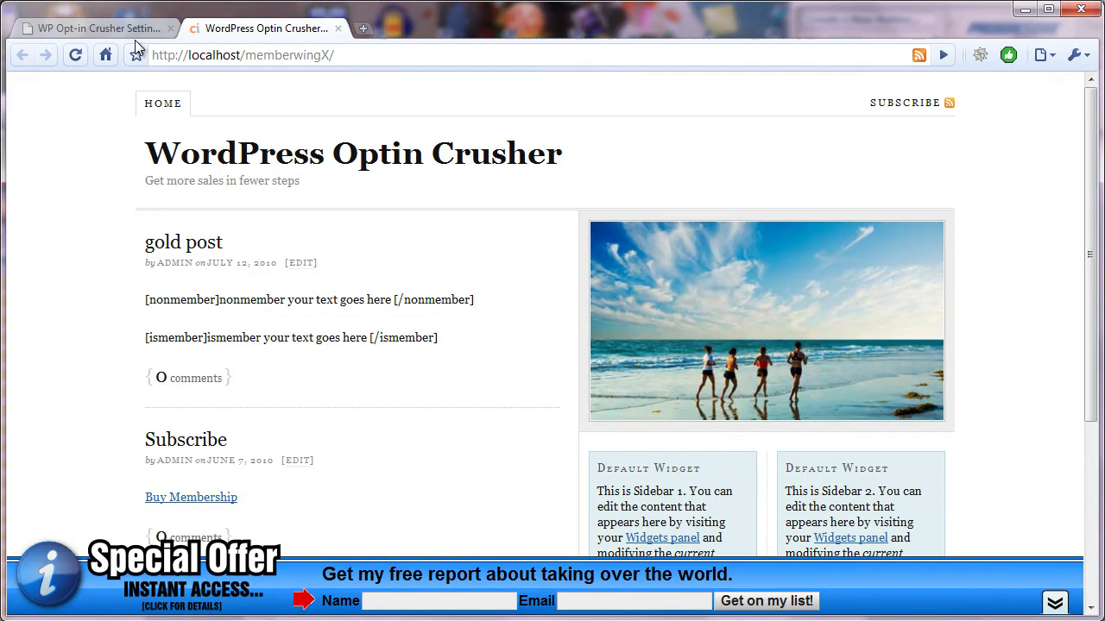
{"action": "left_click", "coordinate": [99, 29]}
{"action": "scroll", "coordinate": [433, 345], "scroll_direction": "down", "scroll_amount": 9}
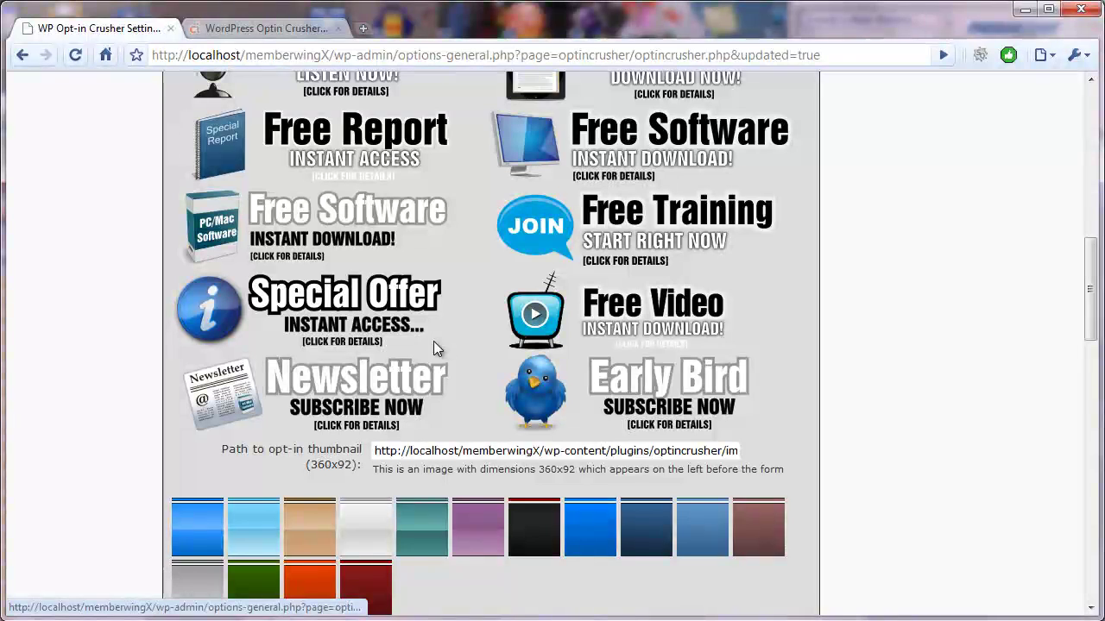
{"action": "scroll", "coordinate": [433, 345], "scroll_direction": "down", "scroll_amount": 1}
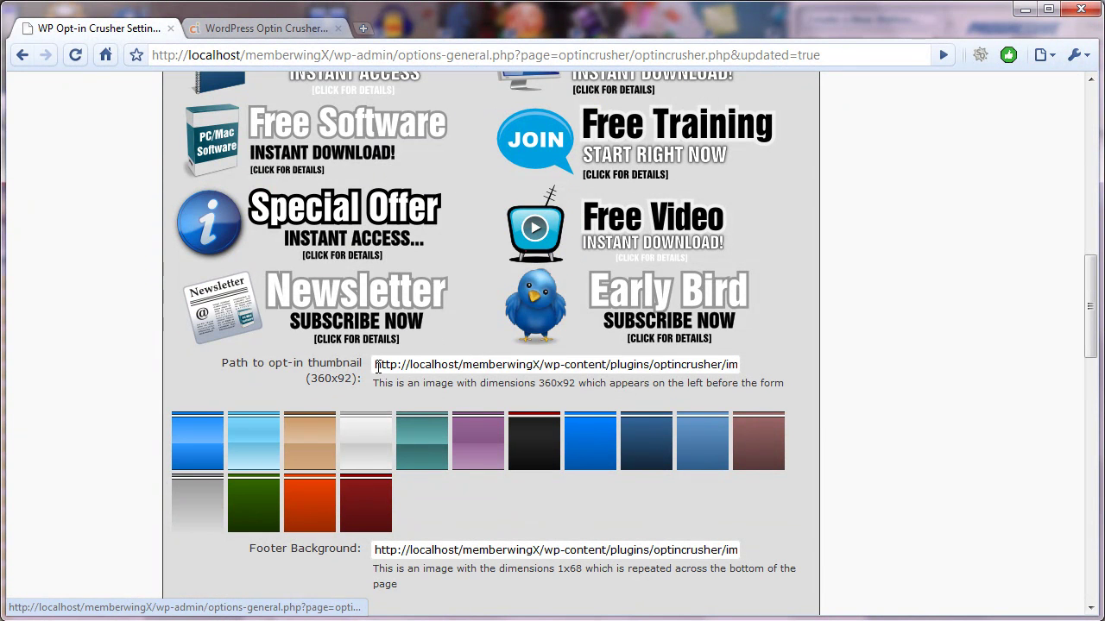
{"action": "left_click_drag", "start_coordinate": [374, 366], "coordinate": [810, 357]}
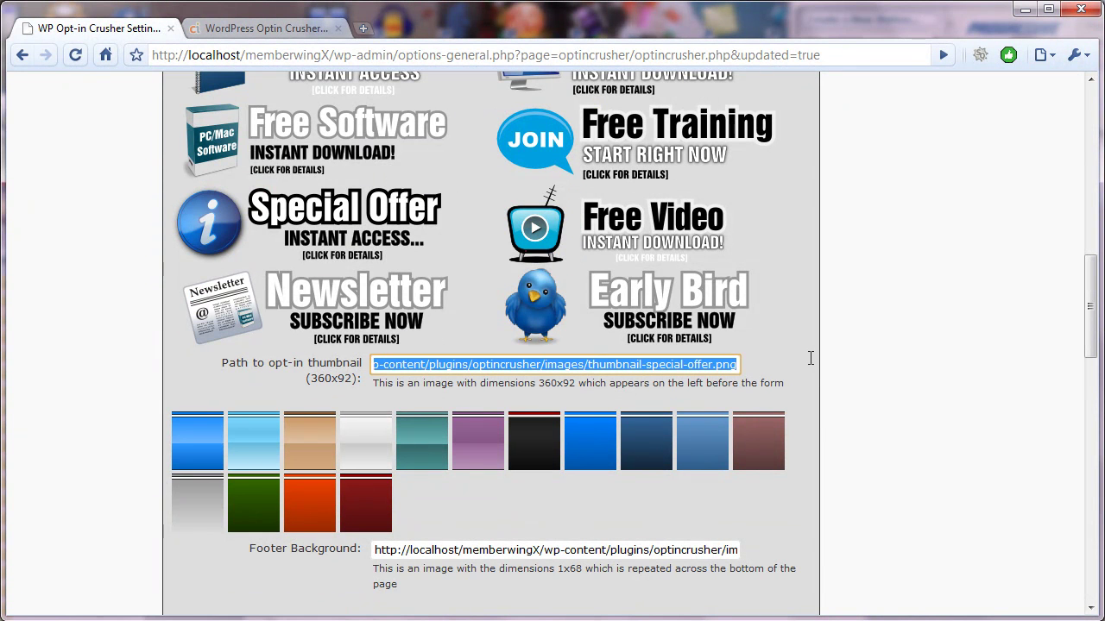
{"action": "left_click", "coordinate": [729, 365]}
{"action": "left_click", "coordinate": [773, 363]}
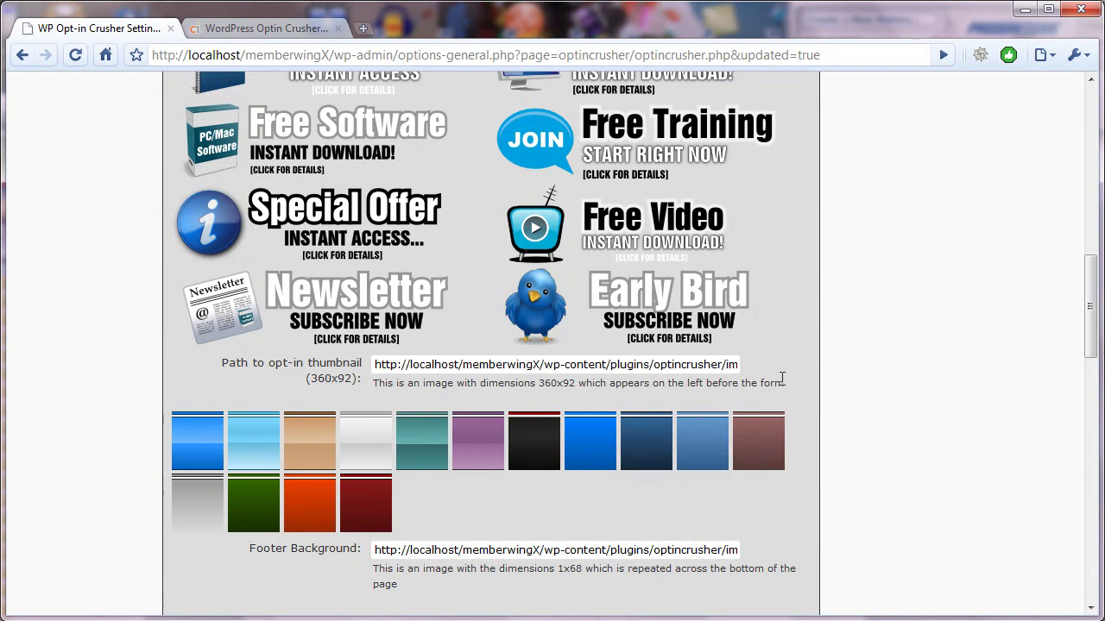
{"action": "scroll", "coordinate": [804, 383], "scroll_direction": "down", "scroll_amount": 2}
{"action": "scroll", "coordinate": [804, 391], "scroll_direction": "down", "scroll_amount": 1}
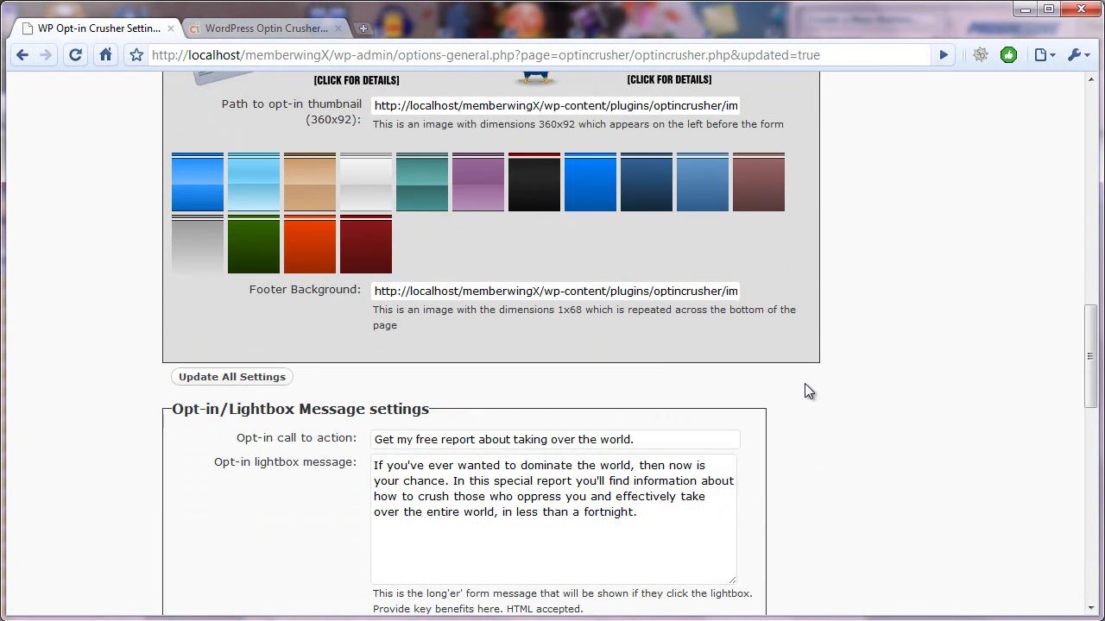
{"action": "scroll", "coordinate": [805, 385], "scroll_direction": "down", "scroll_amount": 2}
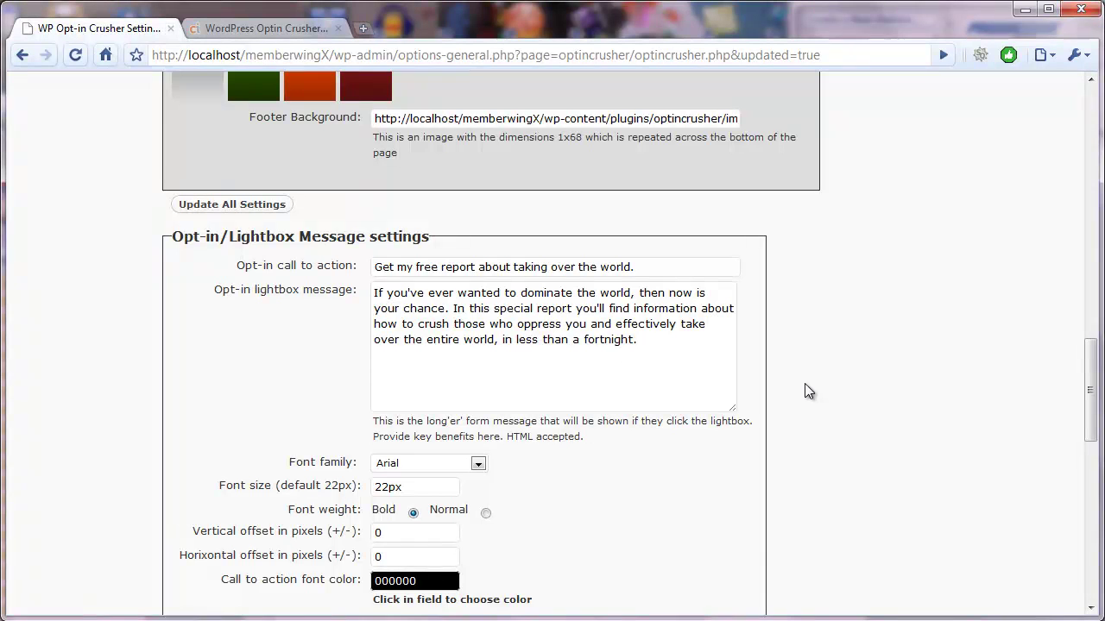
{"action": "scroll", "coordinate": [804, 392], "scroll_direction": "down", "scroll_amount": 1}
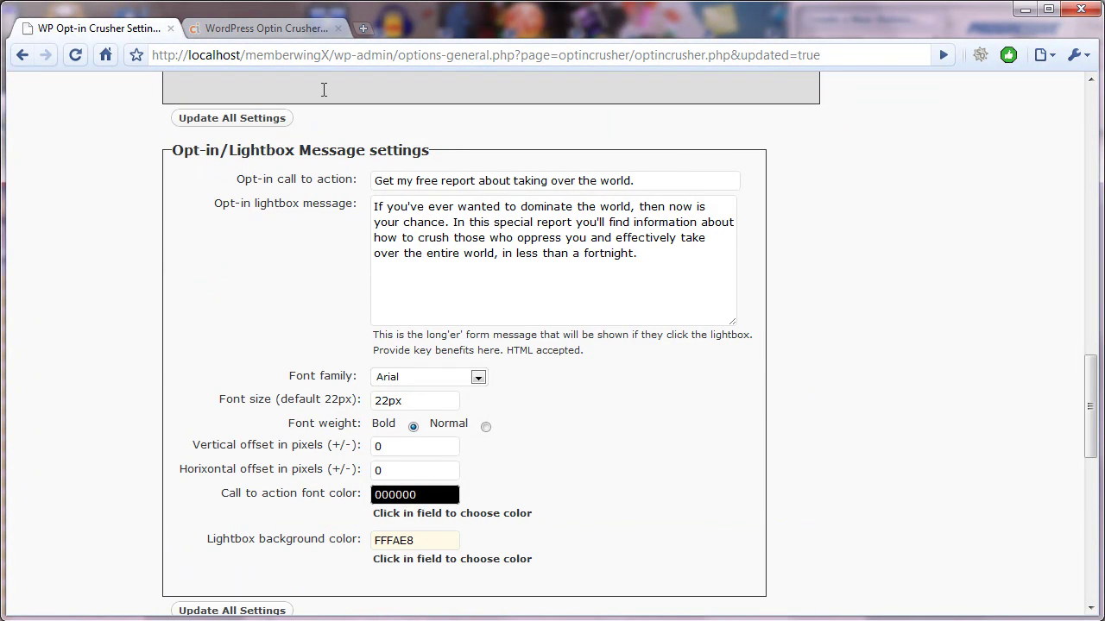
On the front page, open the cream signup lightbox from the Special Offer footer and close it
{"action": "left_click", "coordinate": [255, 29]}
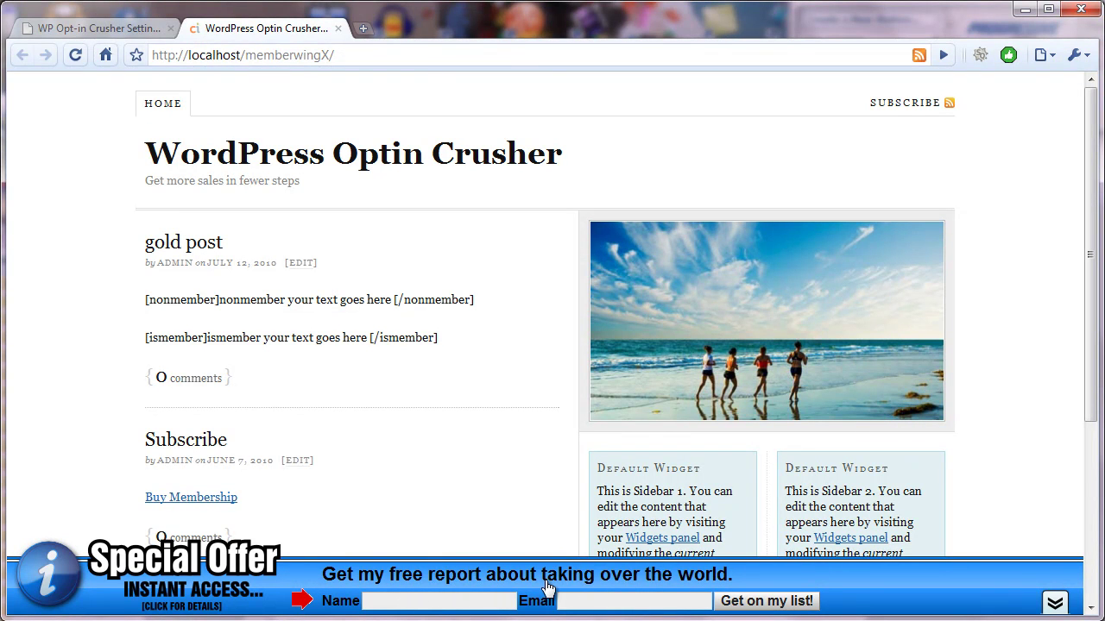
{"action": "left_click", "coordinate": [175, 578]}
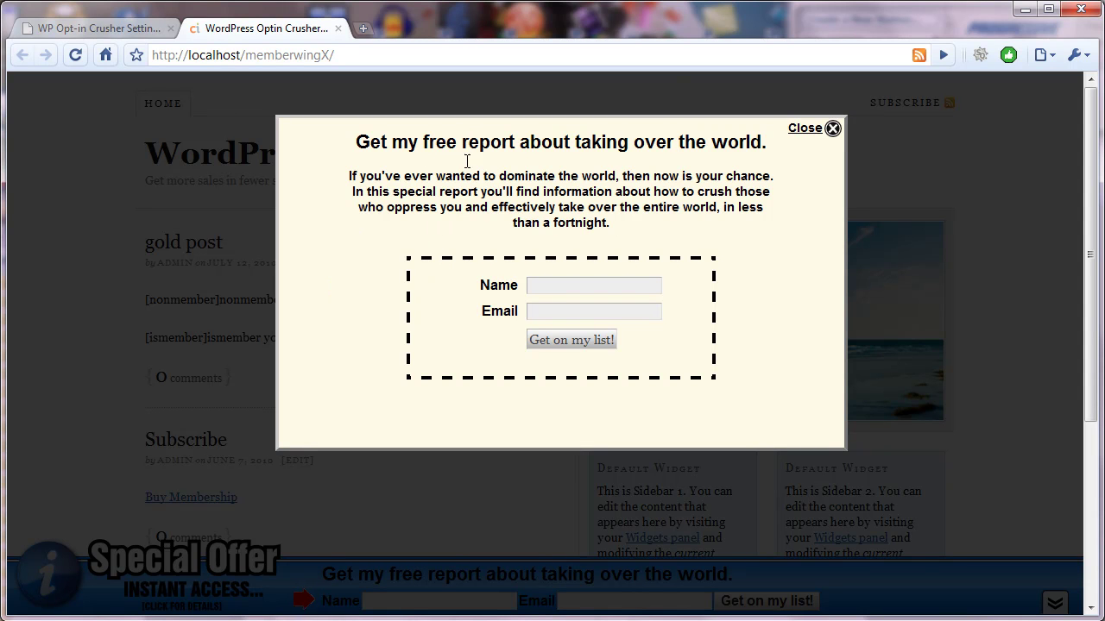
{"action": "left_click", "coordinate": [815, 138]}
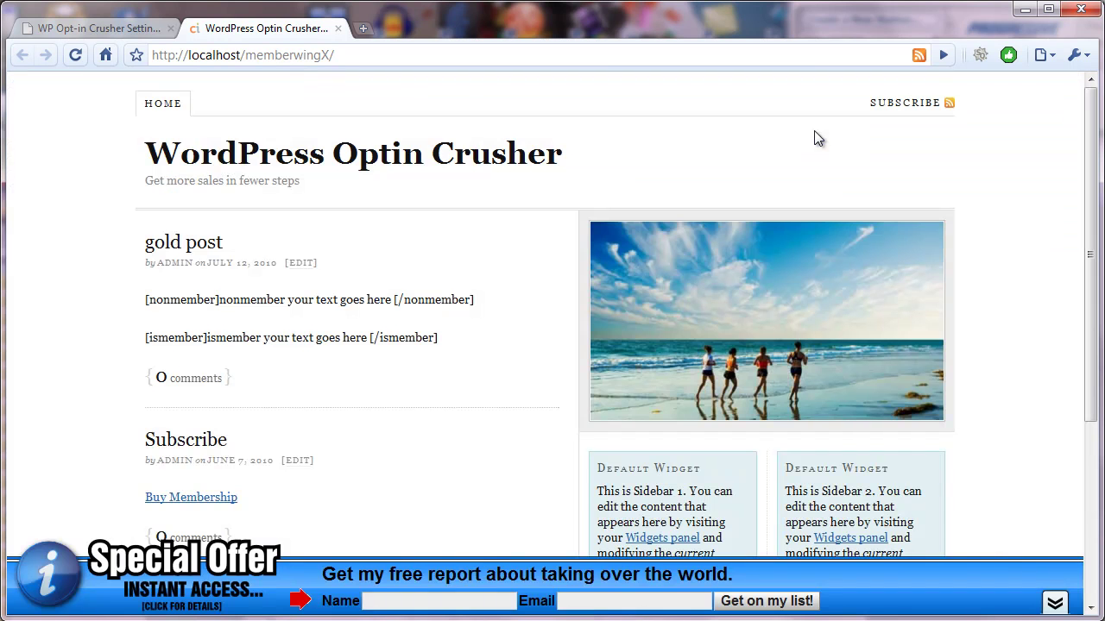
Set the call-to-action font colour to dark blue 0D3E75 using the colour picker
{"action": "left_click", "coordinate": [123, 26]}
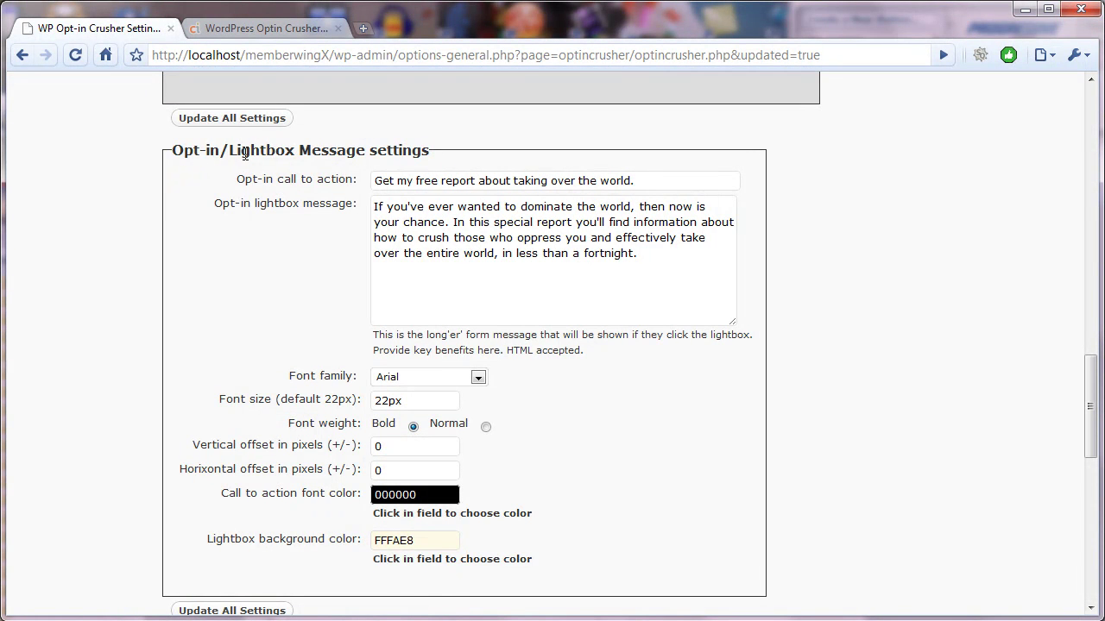
{"action": "scroll", "coordinate": [343, 489], "scroll_direction": "down", "scroll_amount": 2}
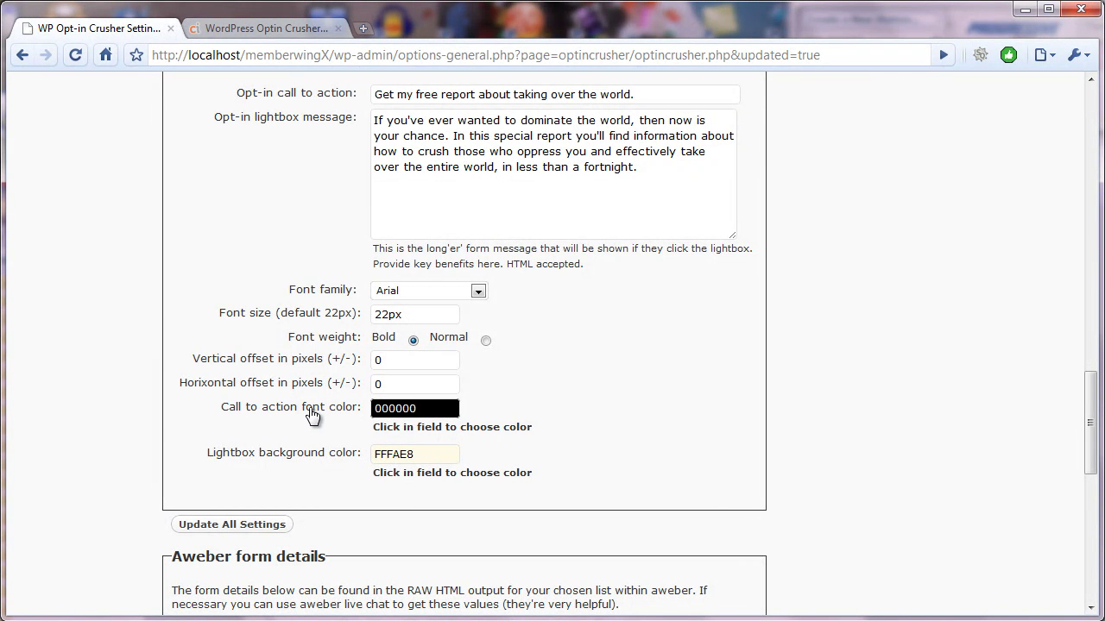
{"action": "left_click", "coordinate": [443, 408]}
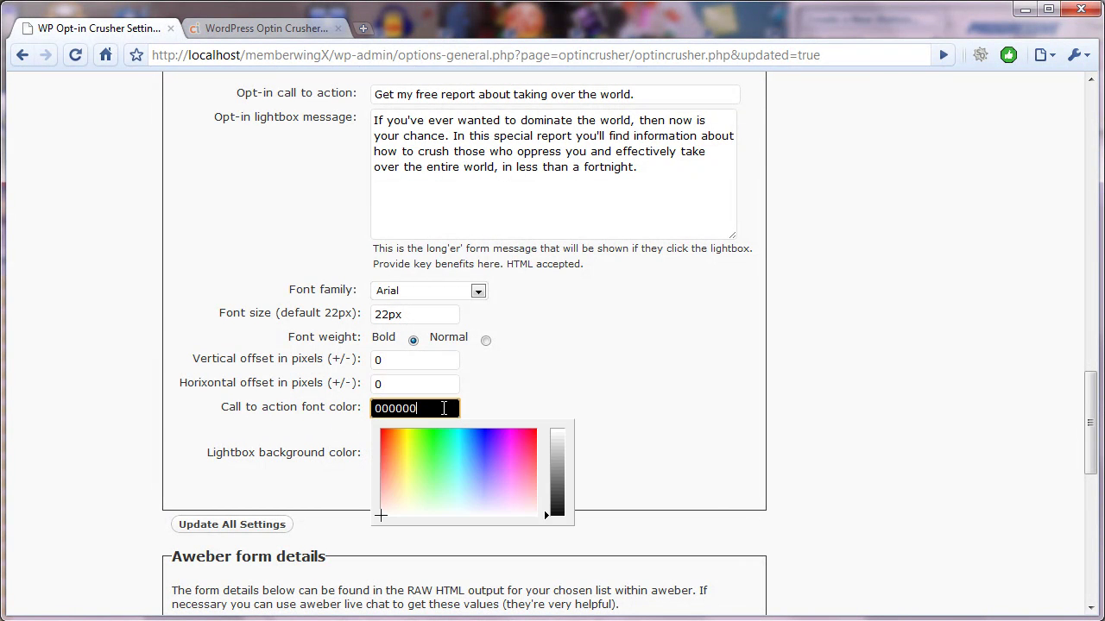
{"action": "left_click_drag", "start_coordinate": [475, 469], "coordinate": [481, 428]}
{"action": "left_click", "coordinate": [559, 490]}
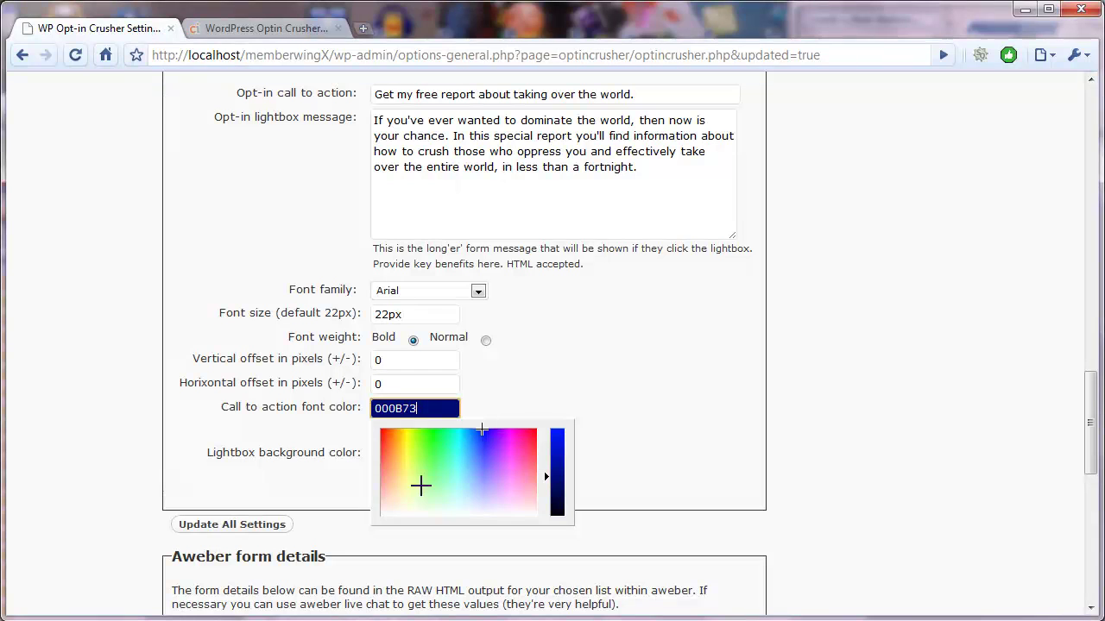
{"action": "left_click_drag", "start_coordinate": [480, 428], "coordinate": [457, 450]}
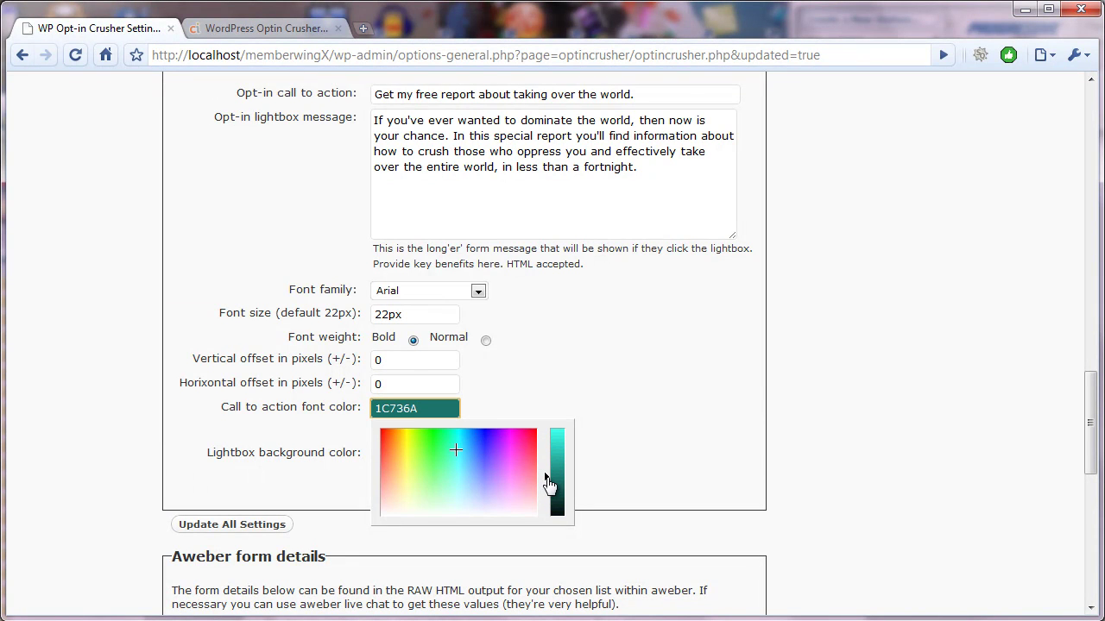
{"action": "mouse_move", "coordinate": [547, 483]}
{"action": "left_mouse_down"}
{"action": "mouse_move", "coordinate": [553, 453]}
{"action": "mouse_move", "coordinate": [554, 468]}
{"action": "left_mouse_up"}
{"action": "left_click_drag", "start_coordinate": [477, 447], "coordinate": [472, 439]}
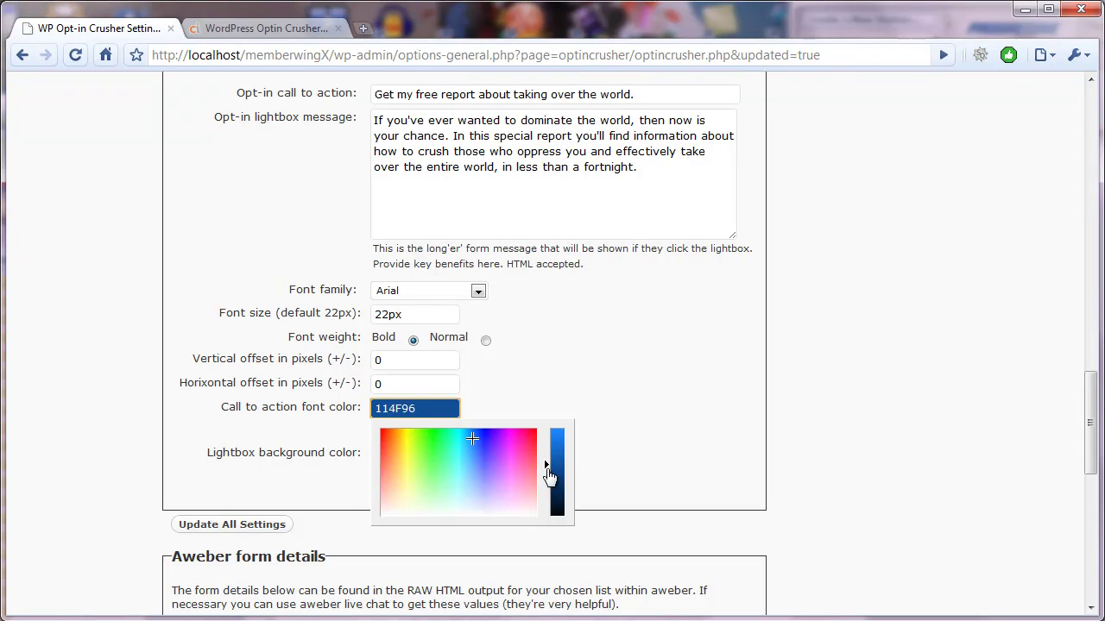
{"action": "left_click_drag", "start_coordinate": [553, 466], "coordinate": [553, 476]}
{"action": "left_click", "coordinate": [521, 411]}
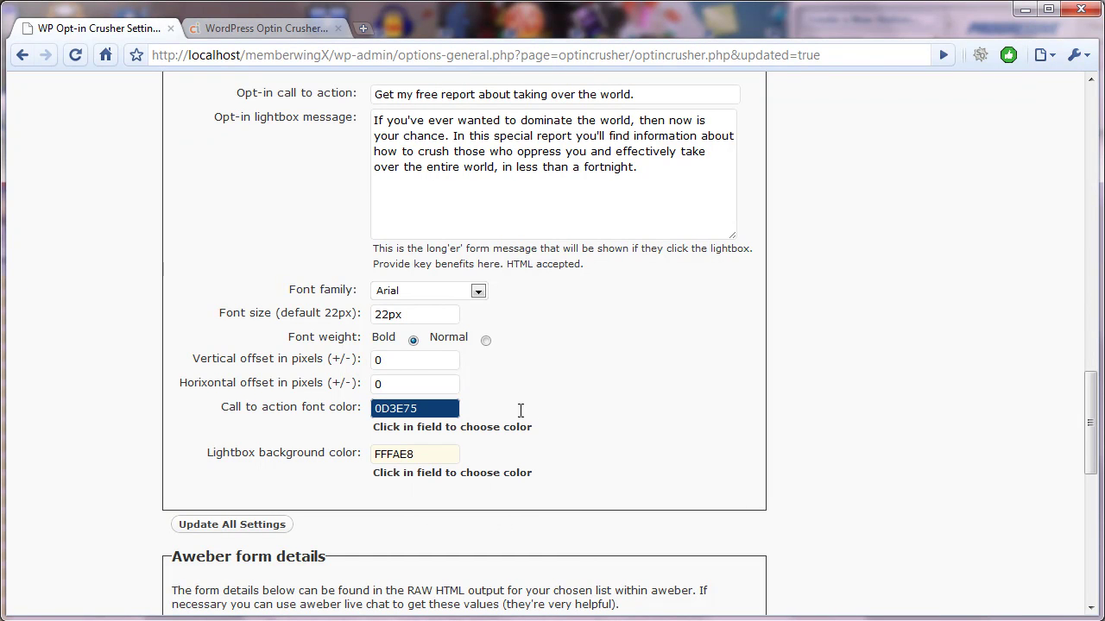
Set the lightbox background colour to pale green C9FFD6
{"action": "left_click", "coordinate": [447, 452]}
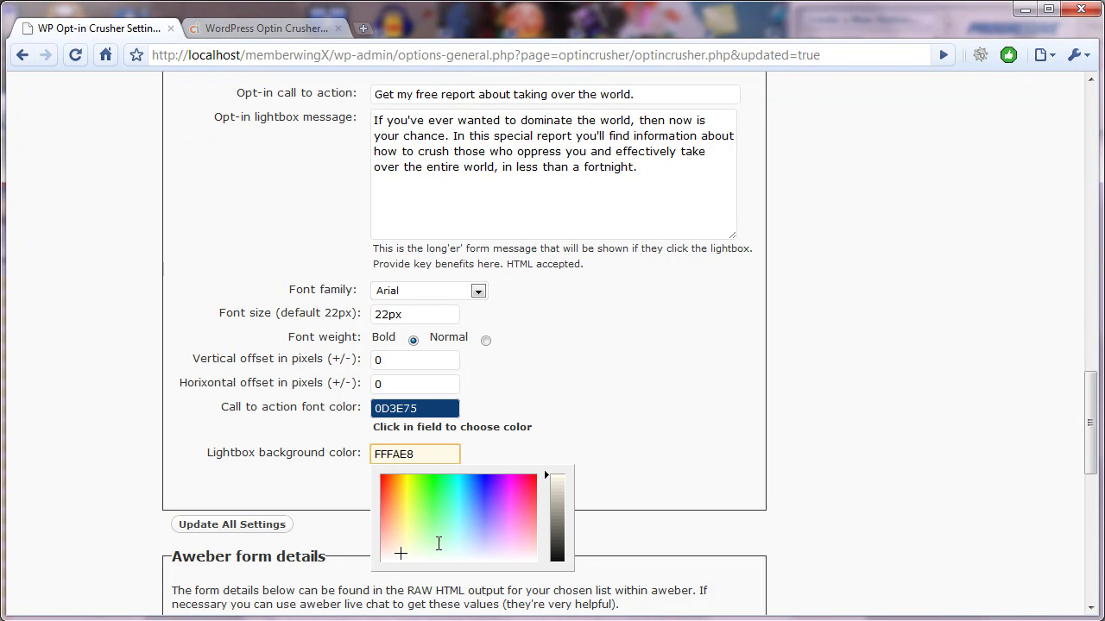
{"action": "left_click", "coordinate": [439, 544]}
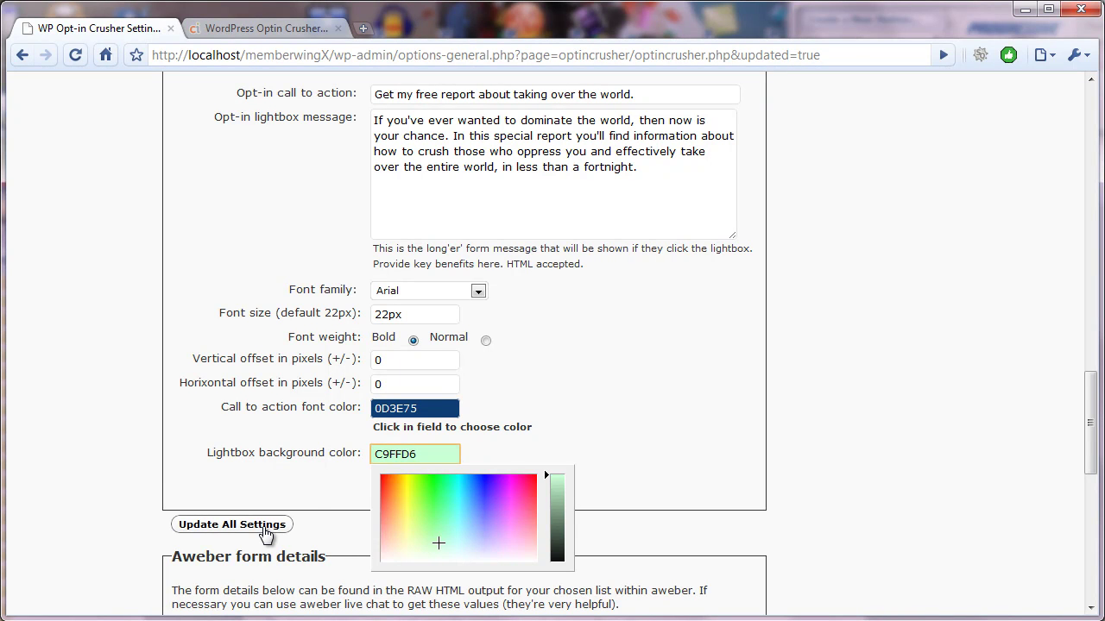
{"action": "left_click", "coordinate": [310, 504]}
{"action": "scroll", "coordinate": [310, 504], "scroll_direction": "down", "scroll_amount": 4}
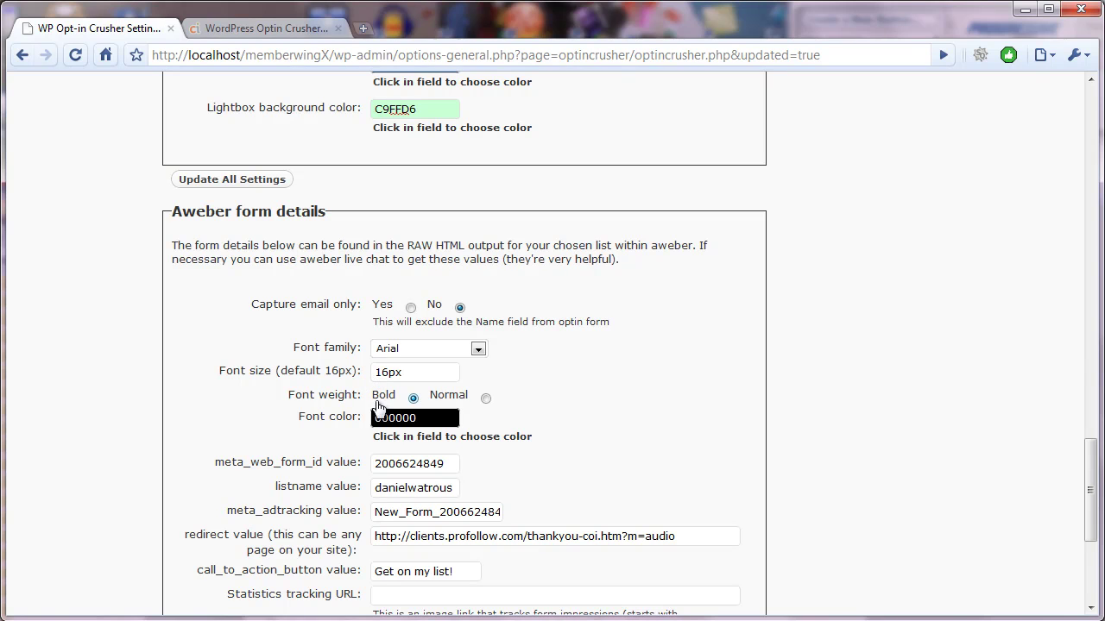
{"action": "scroll", "coordinate": [428, 416], "scroll_direction": "up", "scroll_amount": 1}
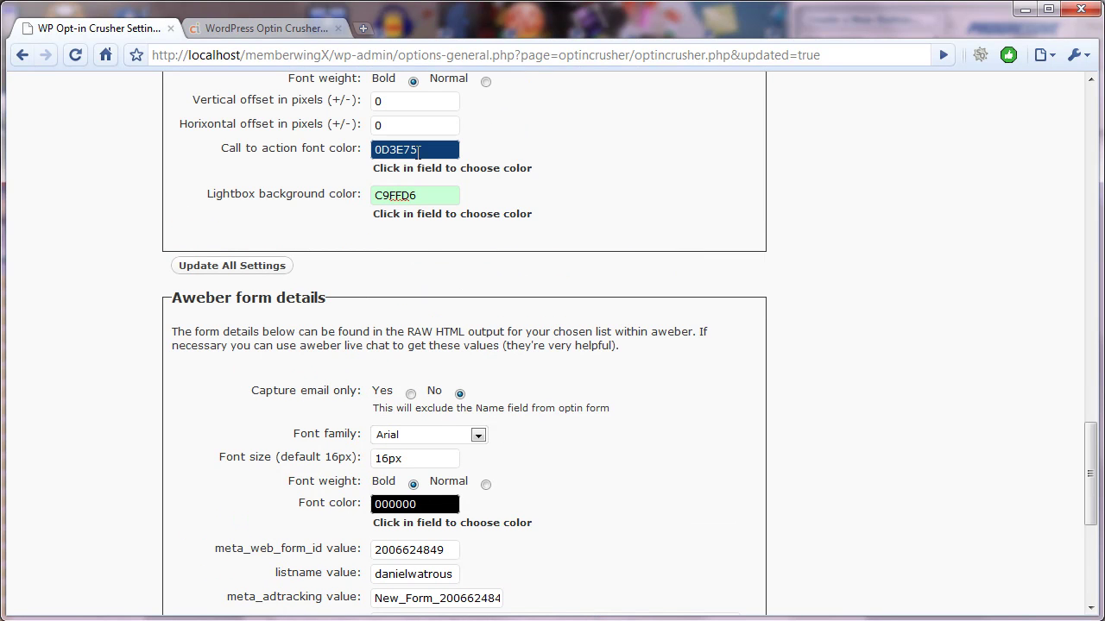
Paste 0D3E75 into the Aweber form font colour and save all settings
{"action": "left_click", "coordinate": [409, 151]}
{"action": "key", "text": "ctrl+c"}
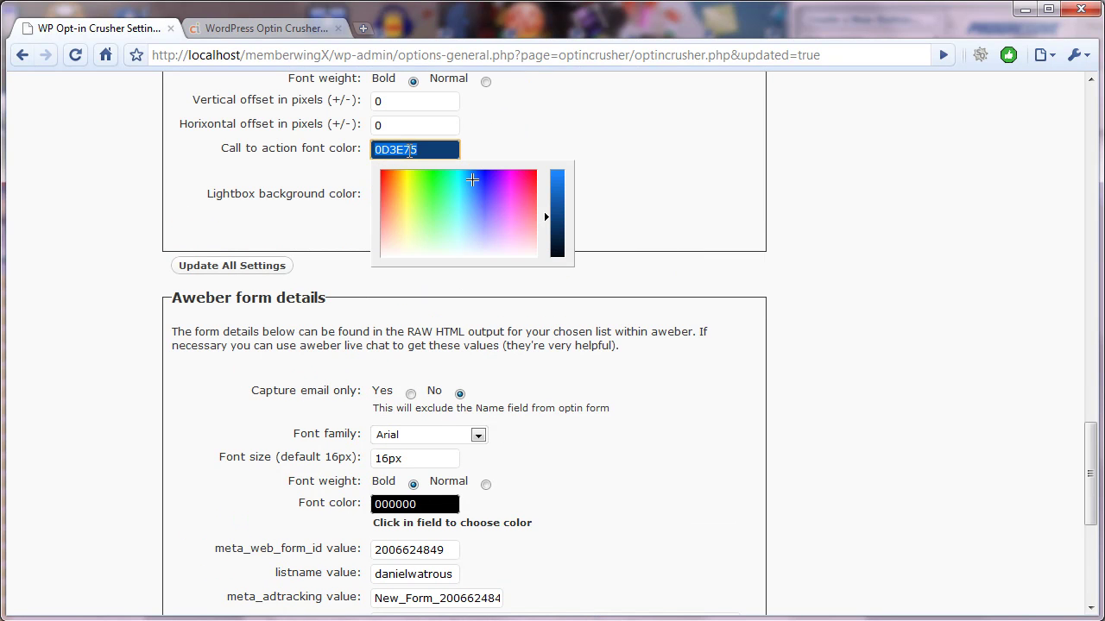
{"action": "left_click", "coordinate": [442, 509]}
{"action": "left_click", "coordinate": [427, 504]}
{"action": "key", "text": "ctrl+a"}
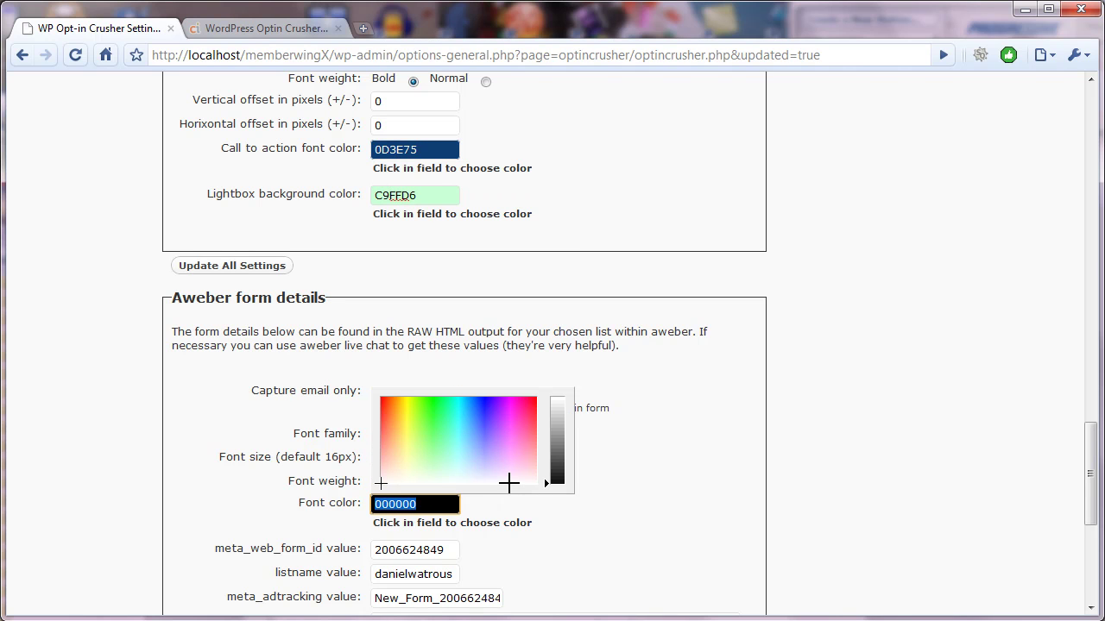
{"action": "key", "text": "ctrl+v"}
{"action": "left_click", "coordinate": [616, 461]}
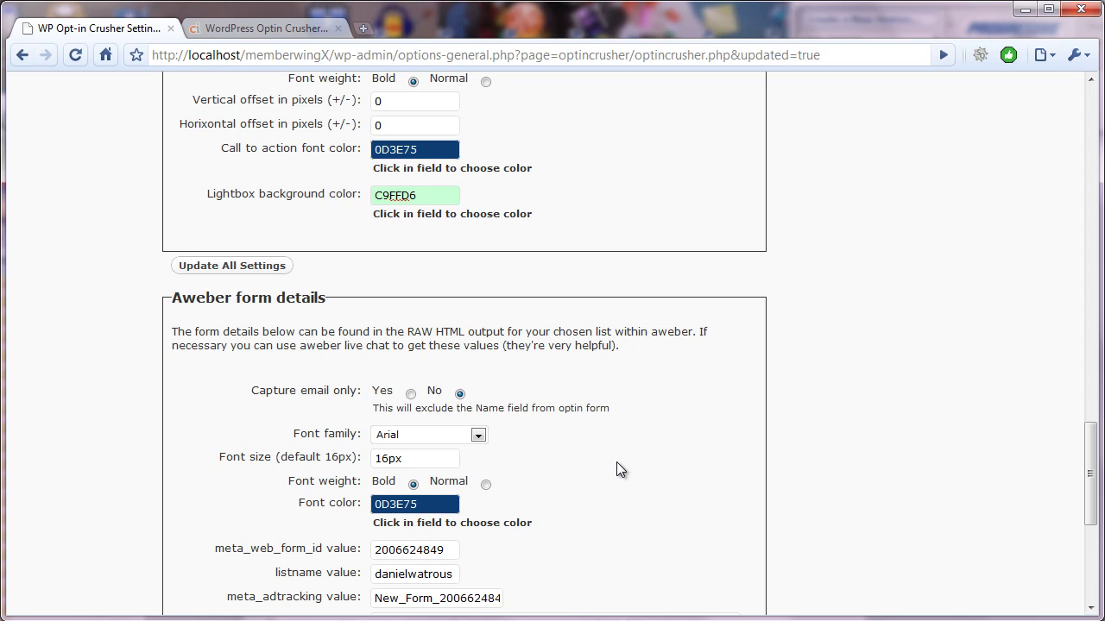
{"action": "left_click", "coordinate": [237, 268]}
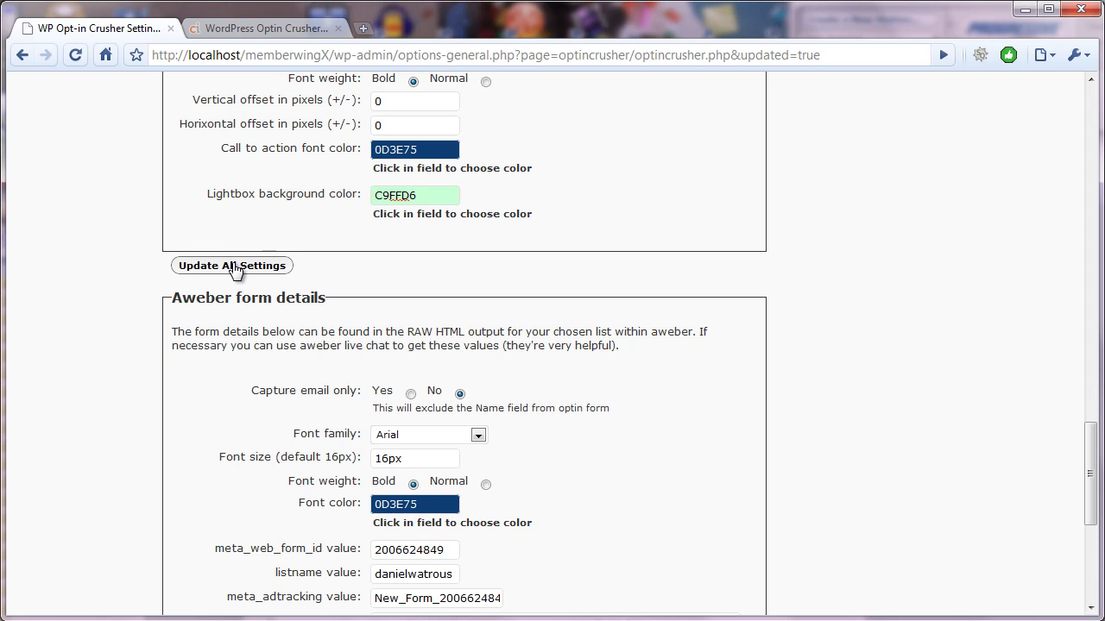
Reload the front page and preview the pale green lightbox with dark blue text, then close it
{"action": "left_click", "coordinate": [246, 29]}
{"action": "left_click", "coordinate": [77, 58]}
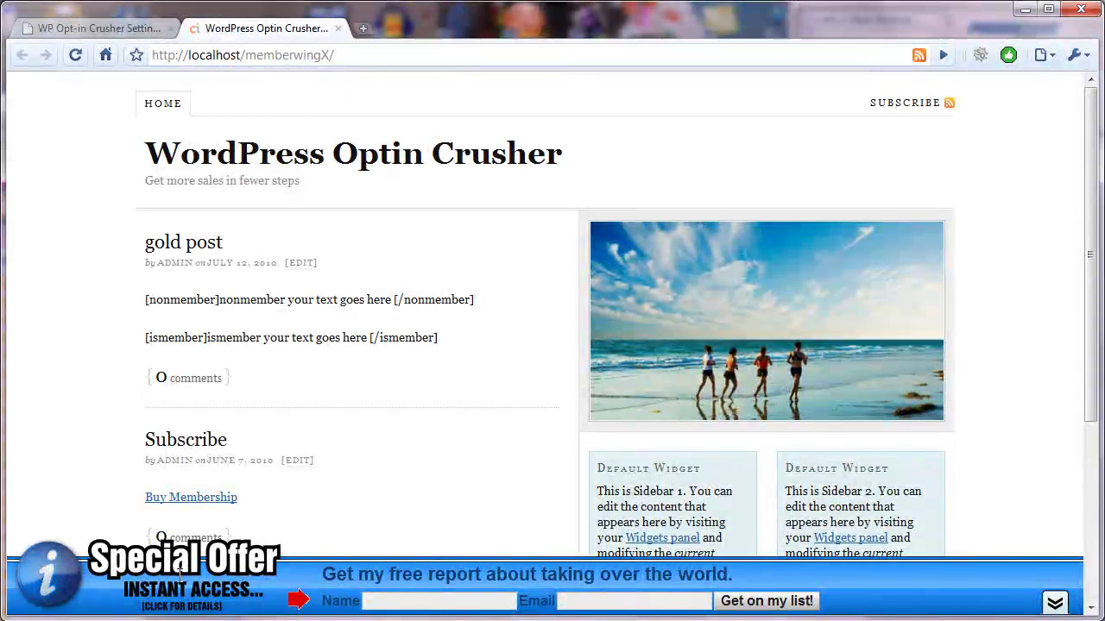
{"action": "left_click", "coordinate": [179, 580]}
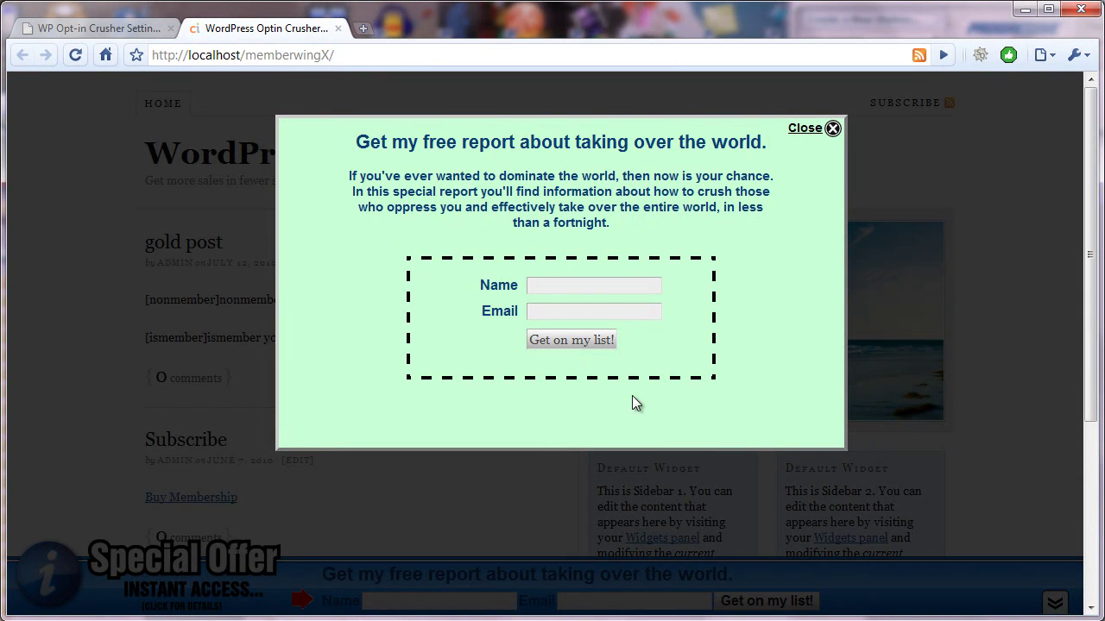
{"action": "left_click", "coordinate": [799, 137]}
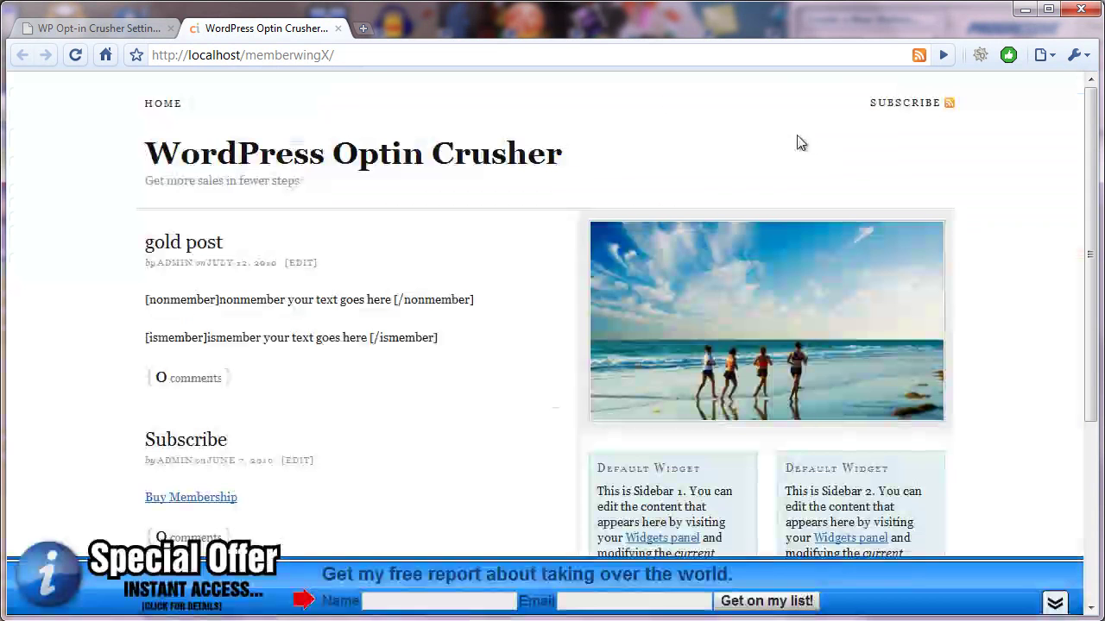
Lighten the lightbox background to pale green E6FFF0 and save the settings
{"action": "left_click", "coordinate": [93, 29]}
{"action": "scroll", "coordinate": [426, 437], "scroll_direction": "down", "scroll_amount": 15}
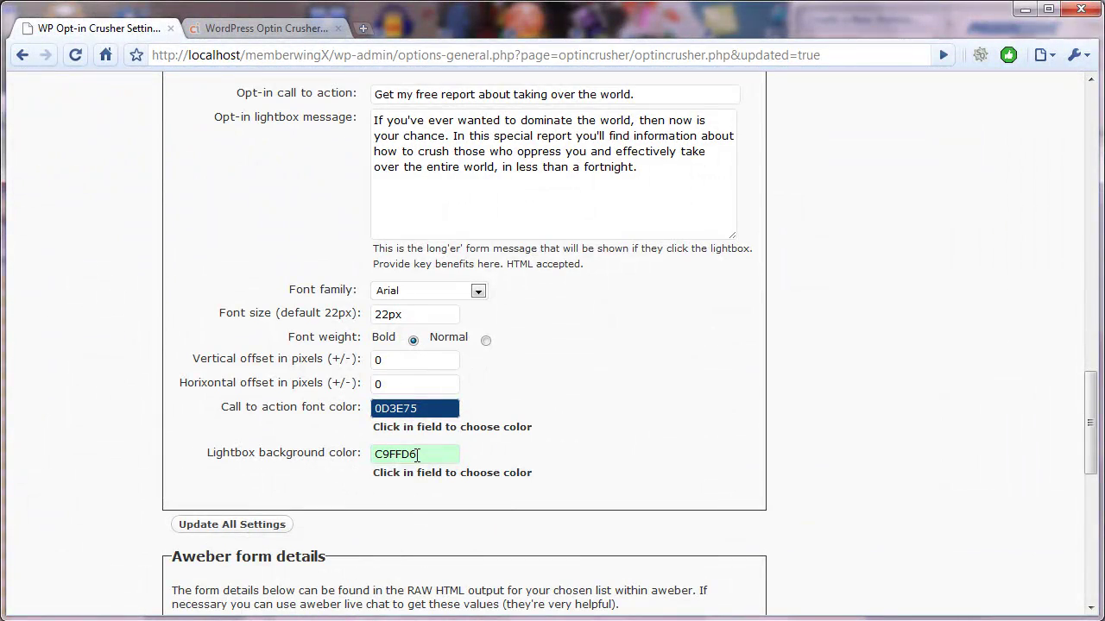
{"action": "left_click", "coordinate": [415, 455]}
{"action": "left_click_drag", "start_coordinate": [439, 542], "coordinate": [444, 557]}
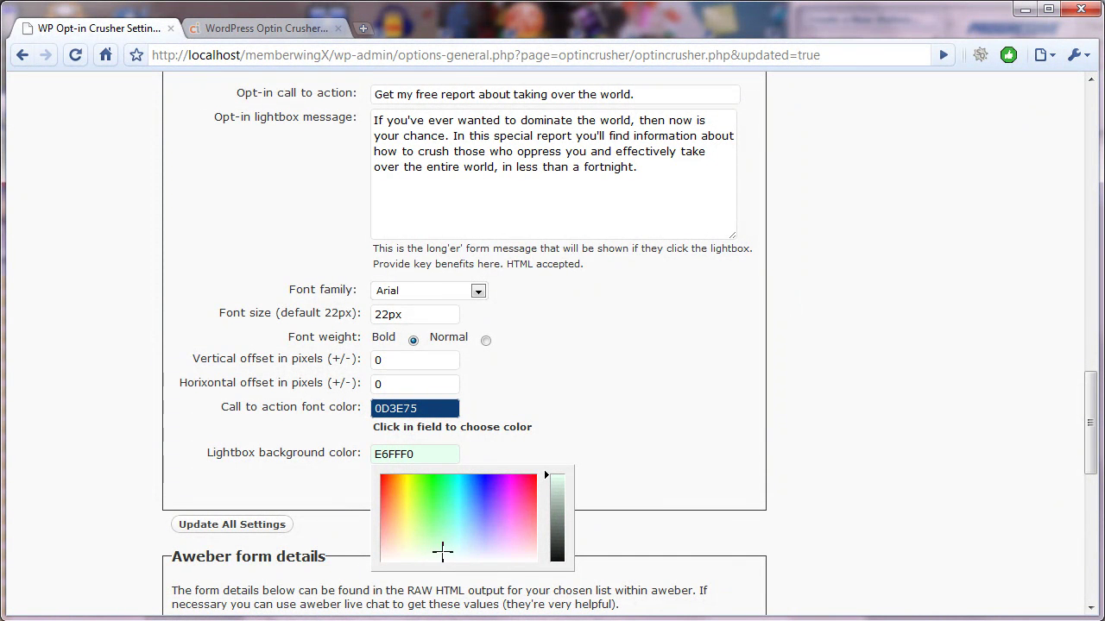
{"action": "left_click", "coordinate": [191, 528]}
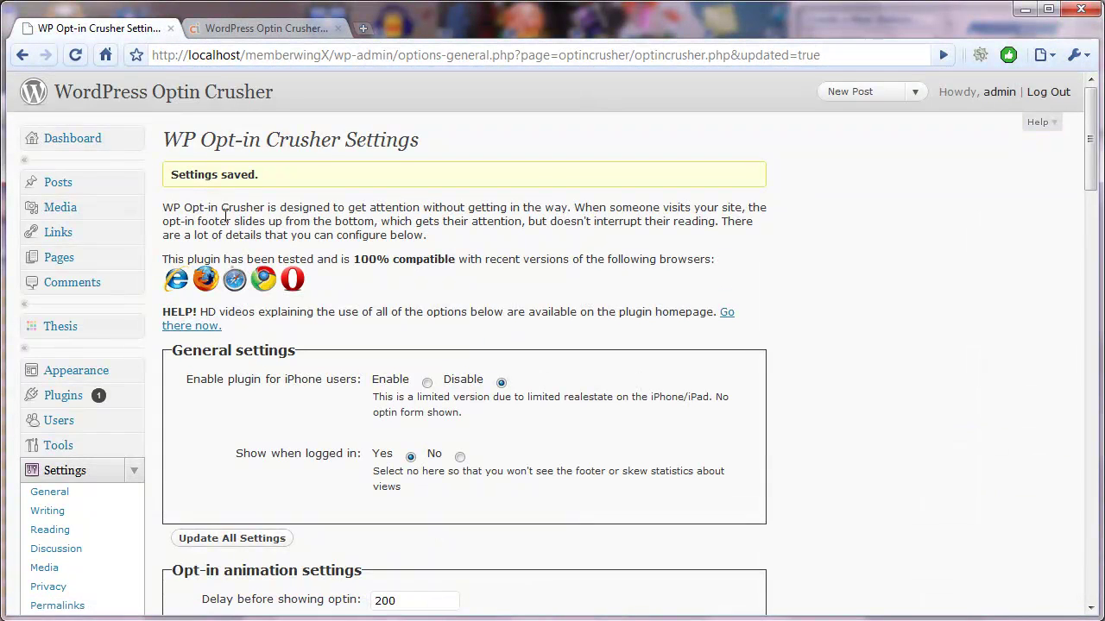
Preview the paler green lightbox from the site's Special Offer footer, then close it
{"action": "key", "text": "ctrl+Tab"}
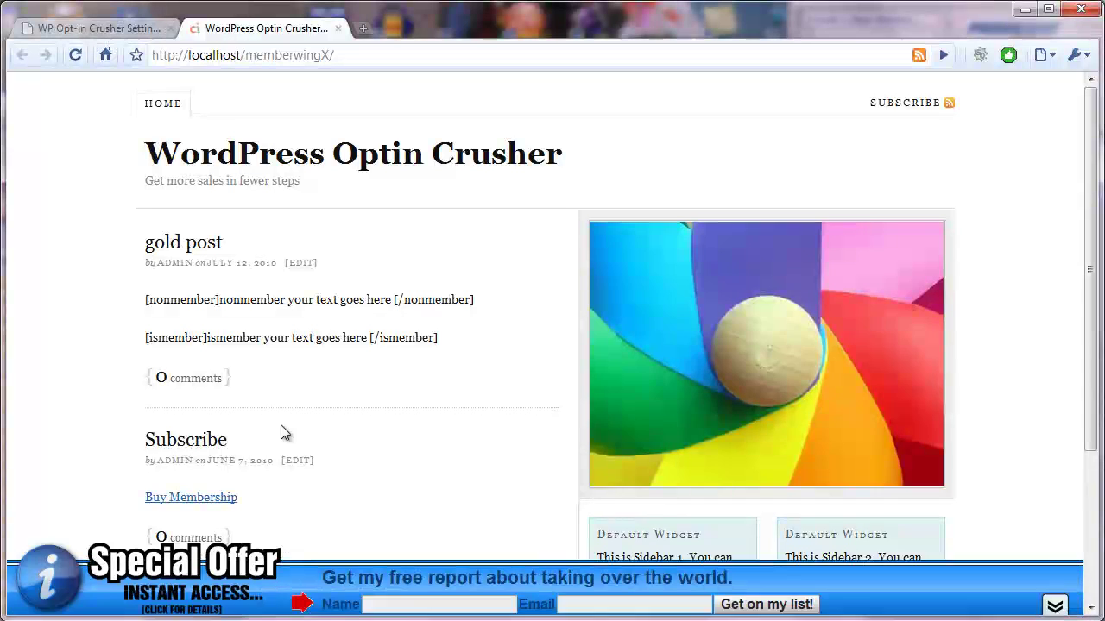
{"action": "left_click", "coordinate": [211, 583]}
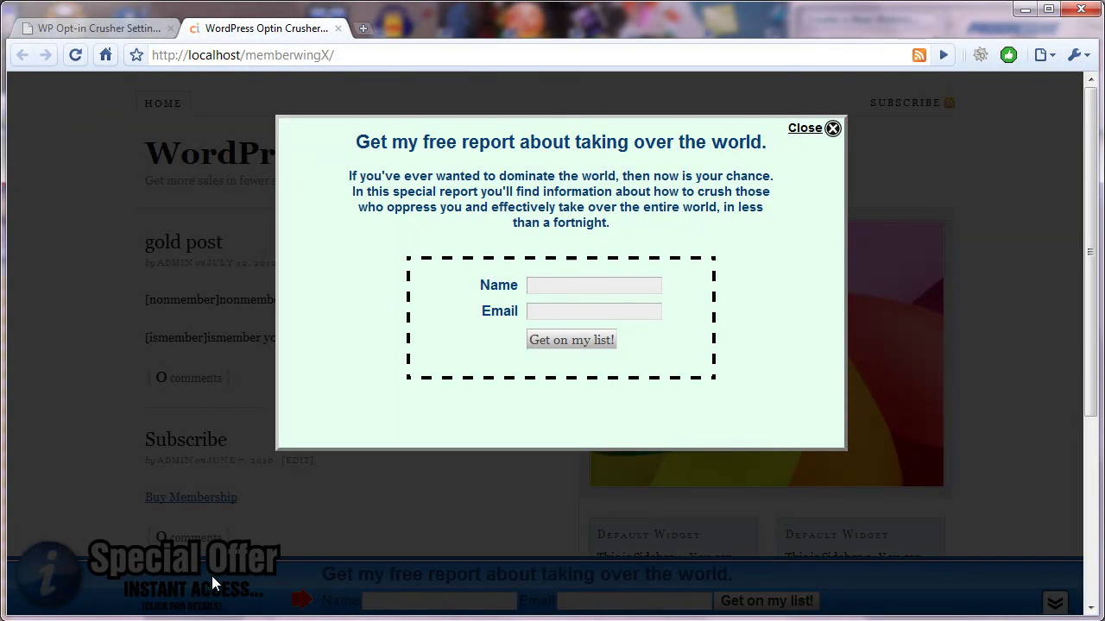
{"action": "left_click", "coordinate": [828, 132]}
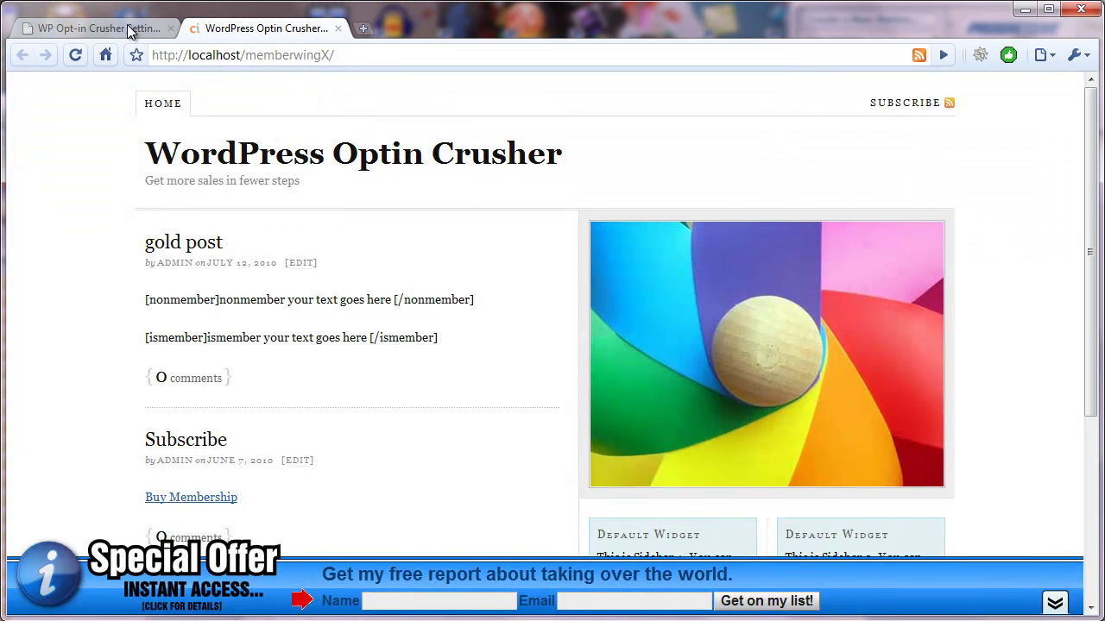
{"action": "left_click", "coordinate": [104, 29]}
{"action": "scroll", "coordinate": [552, 345], "scroll_direction": "down", "scroll_amount": 10}
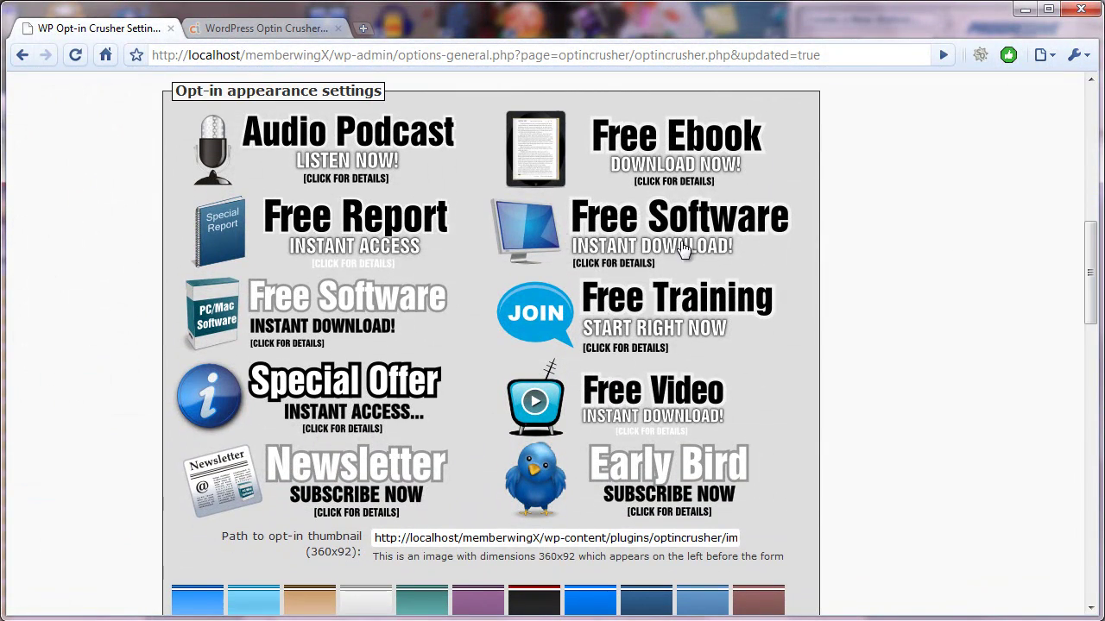
{"action": "scroll", "coordinate": [369, 457], "scroll_direction": "down", "scroll_amount": 2}
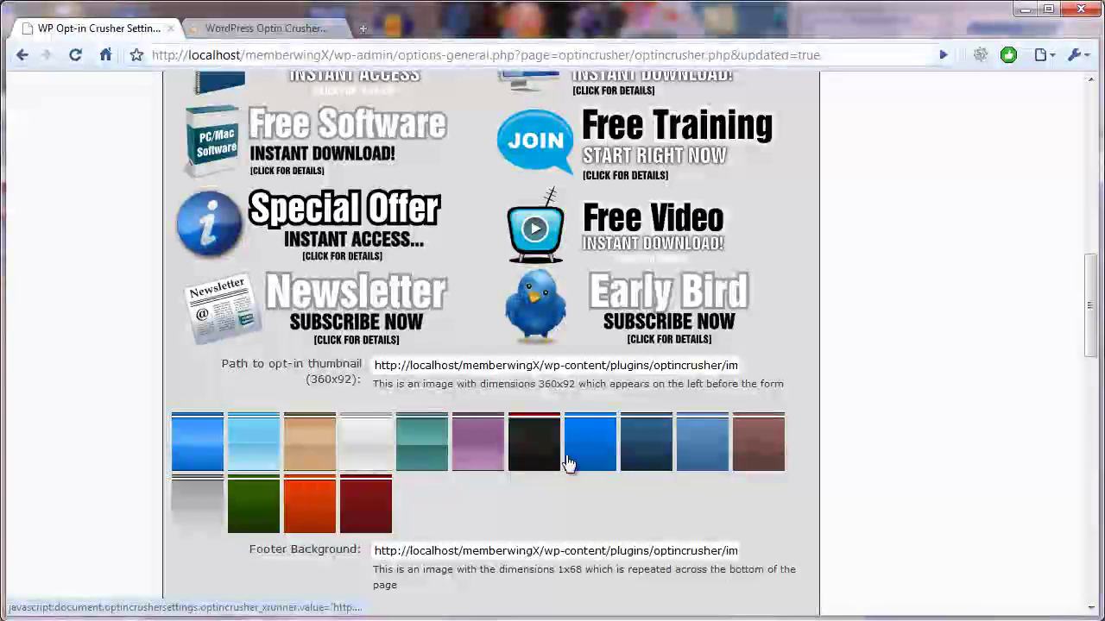
{"action": "left_click_drag", "start_coordinate": [1091, 318], "coordinate": [1089, 429]}
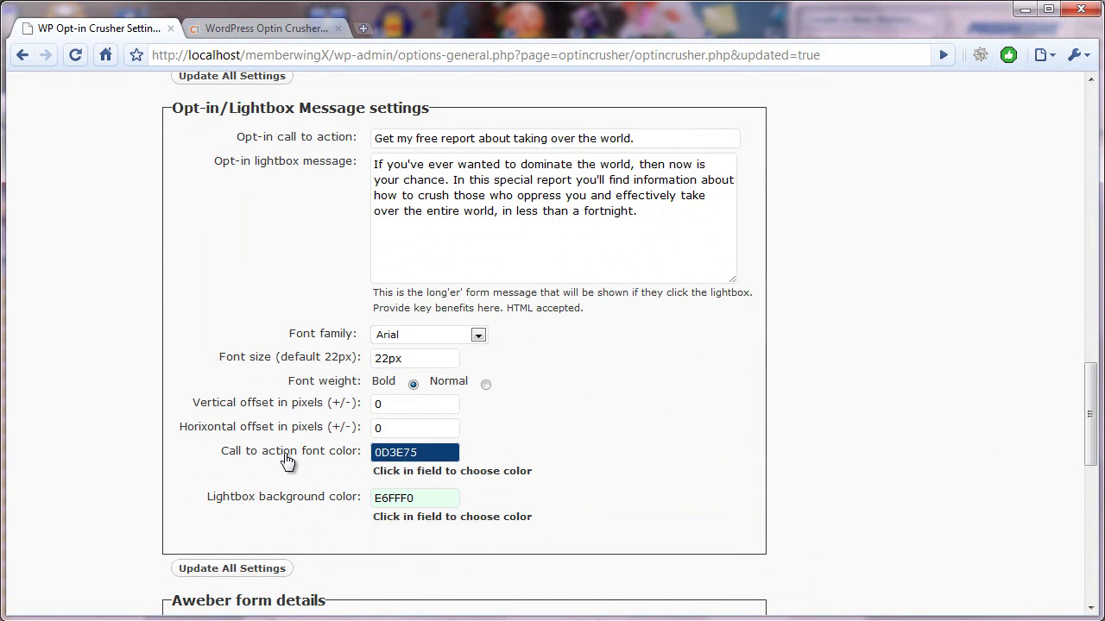
{"action": "scroll", "coordinate": [464, 515], "scroll_direction": "down", "scroll_amount": 4}
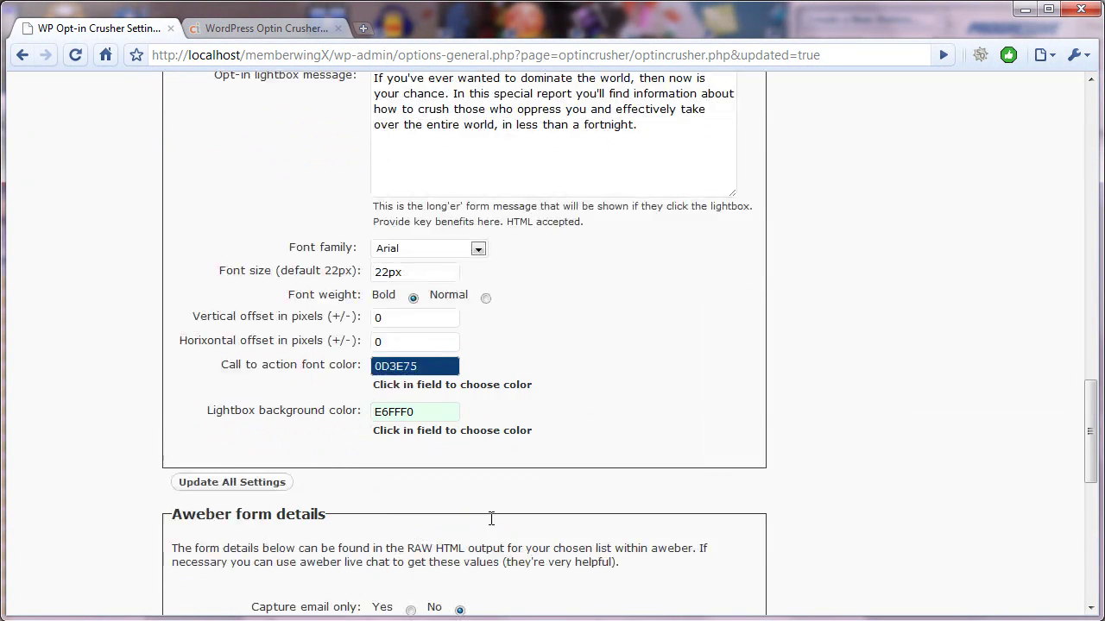
{"action": "scroll", "coordinate": [405, 460], "scroll_direction": "down", "scroll_amount": 3}
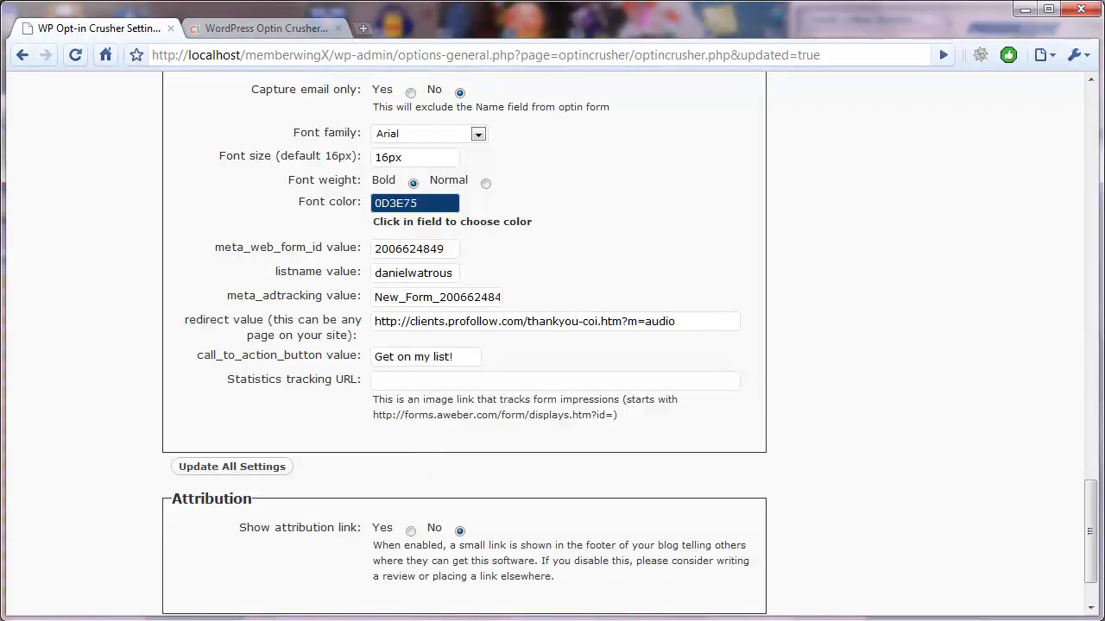
{"action": "left_click_drag", "start_coordinate": [1088, 518], "coordinate": [1070, 271]}
{"action": "left_click", "coordinate": [255, 29]}
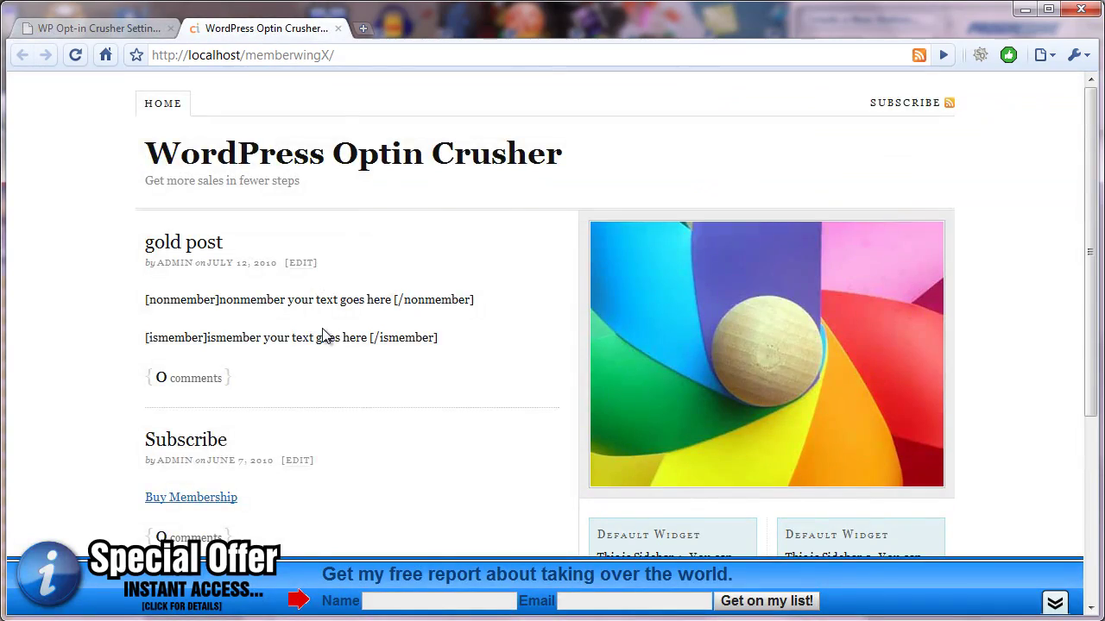
{"action": "scroll", "coordinate": [323, 335], "scroll_direction": "down", "scroll_amount": 2}
{"action": "scroll", "coordinate": [322, 330], "scroll_direction": "up", "scroll_amount": 2}
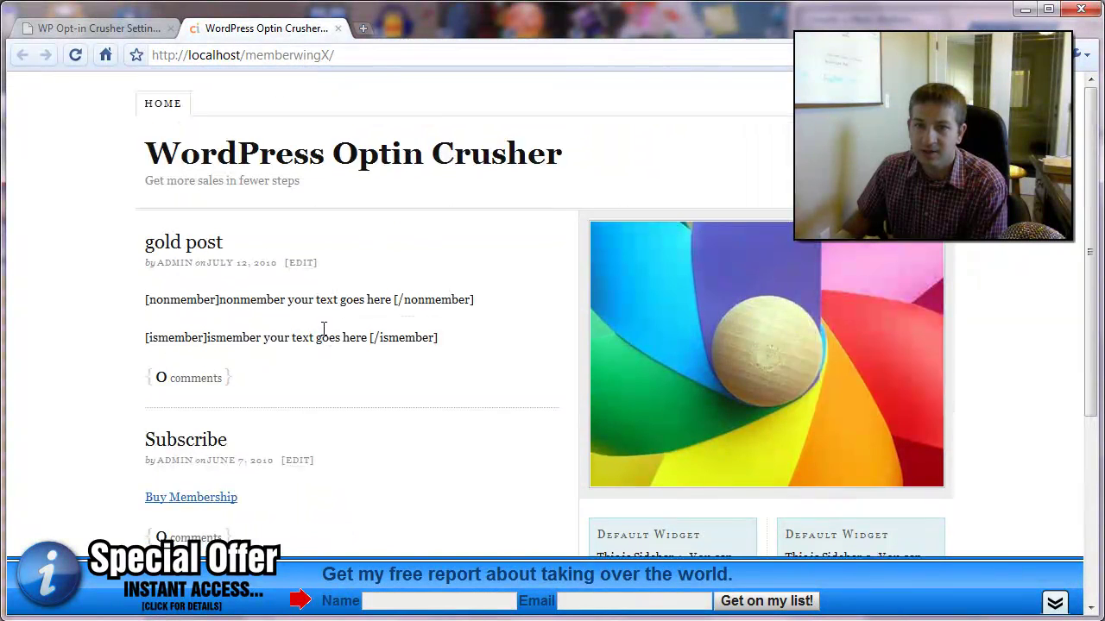
Return to the Opt-in Crusher settings and scroll to the opt-in thumbnail choices
{"action": "left_click", "coordinate": [113, 32]}
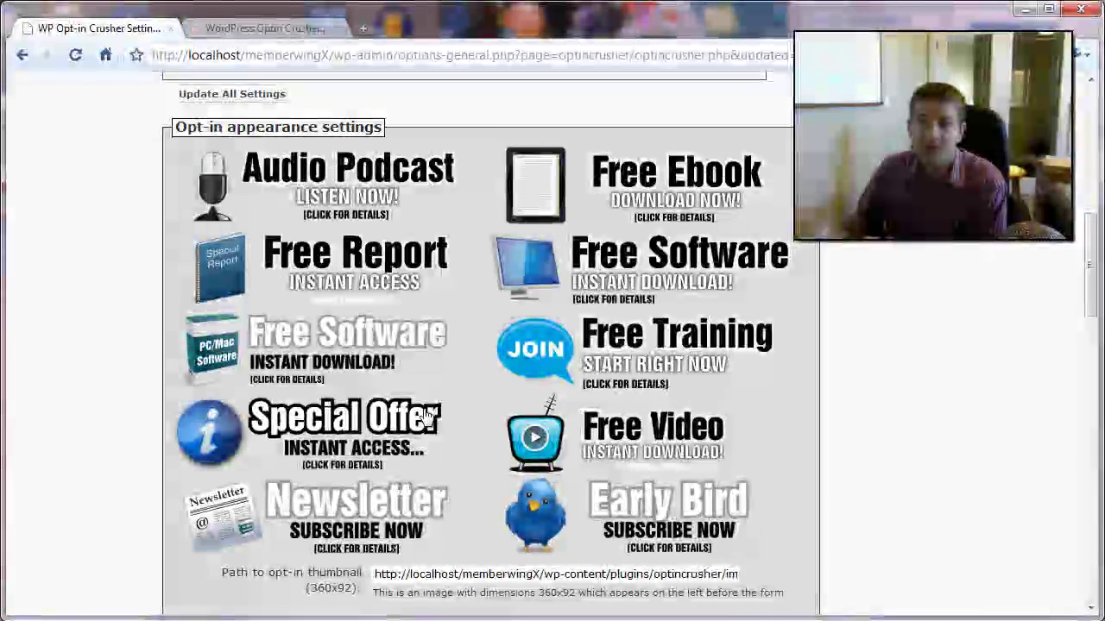
{"action": "scroll", "coordinate": [424, 419], "scroll_direction": "down", "scroll_amount": 2}
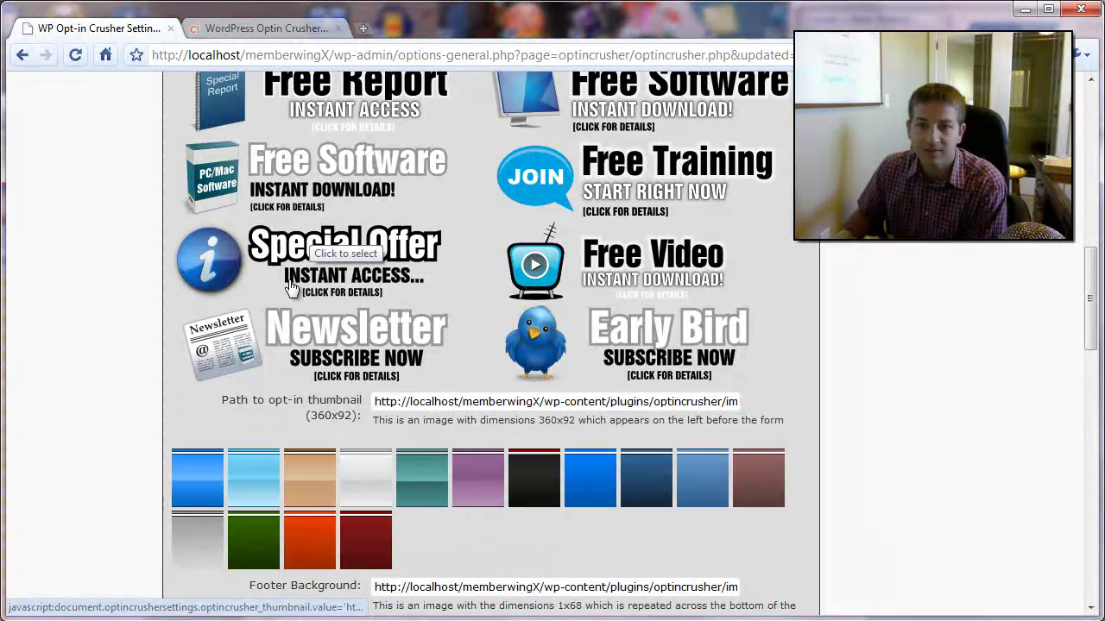